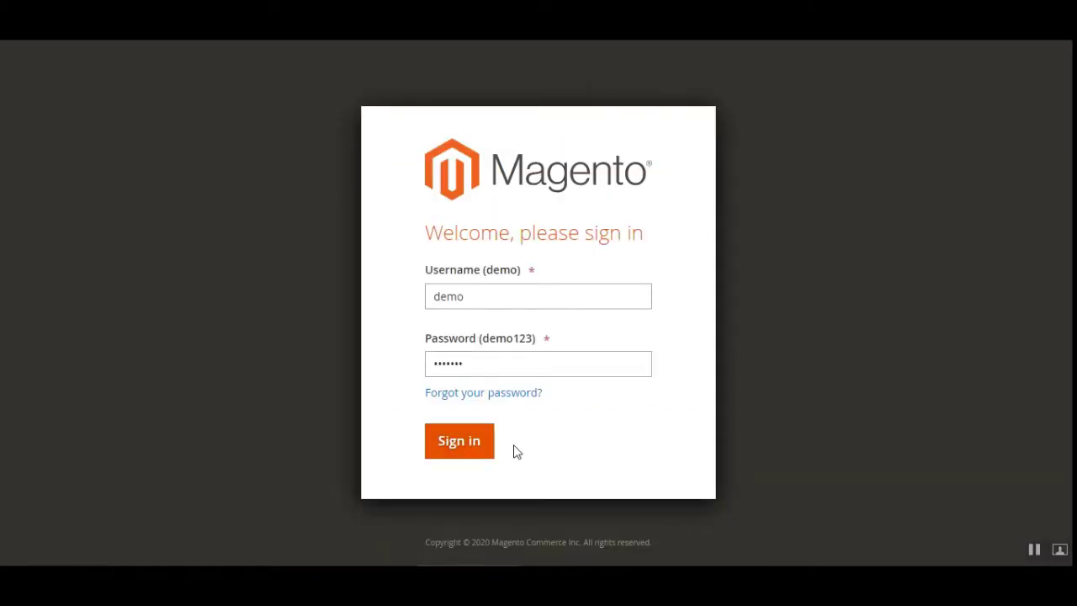
# Sign in to Magento Admin and bring up the Stores menu from the sidebar
pyautogui.click(457, 451)
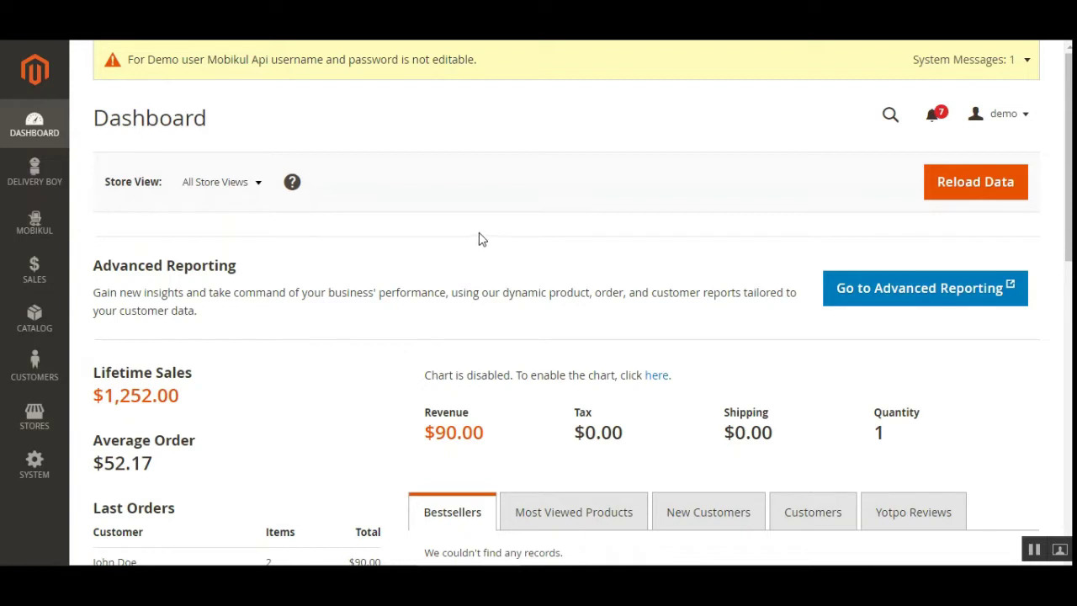
pyautogui.click(34, 416)
# Open Stores > Configuration > WEBKUL > Deliveryboy to view warehouse address, coordinates and 10 km range
pyautogui.click(134, 207)
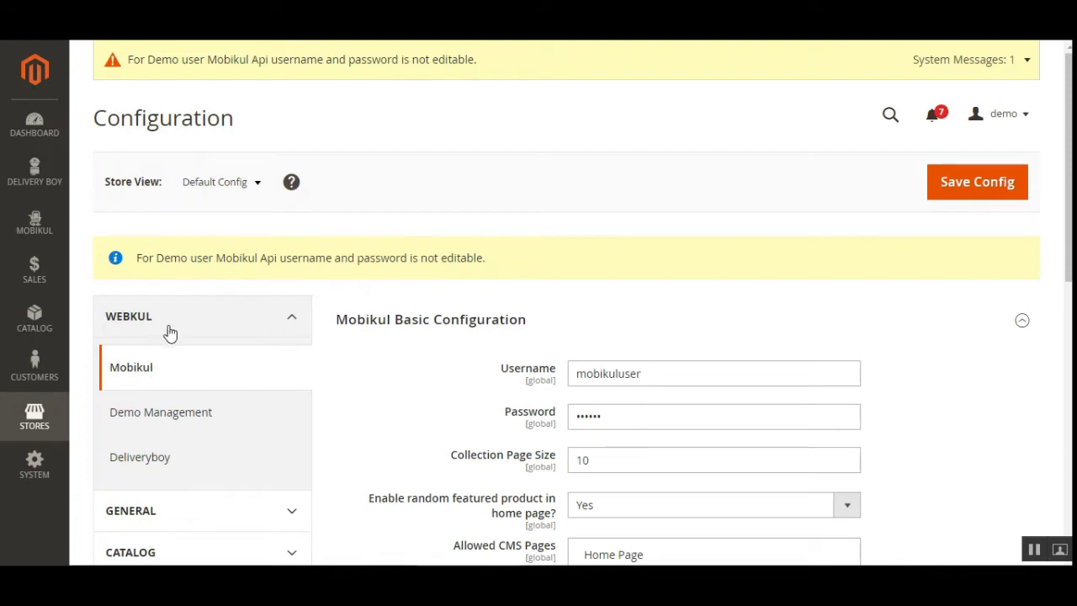
pyautogui.scroll(-2, 1064, 172)
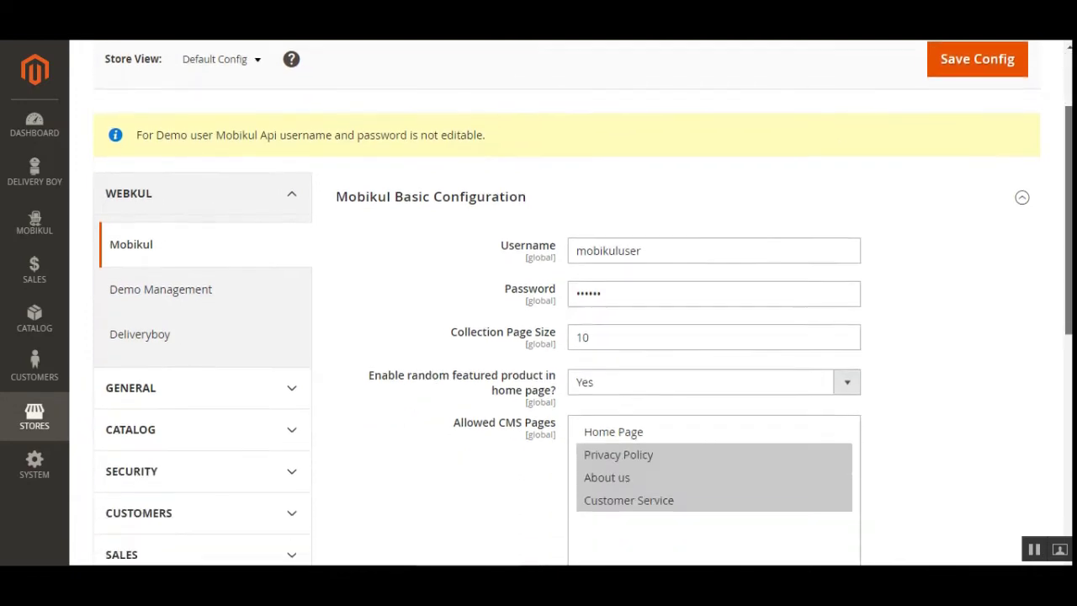
pyautogui.click(153, 337)
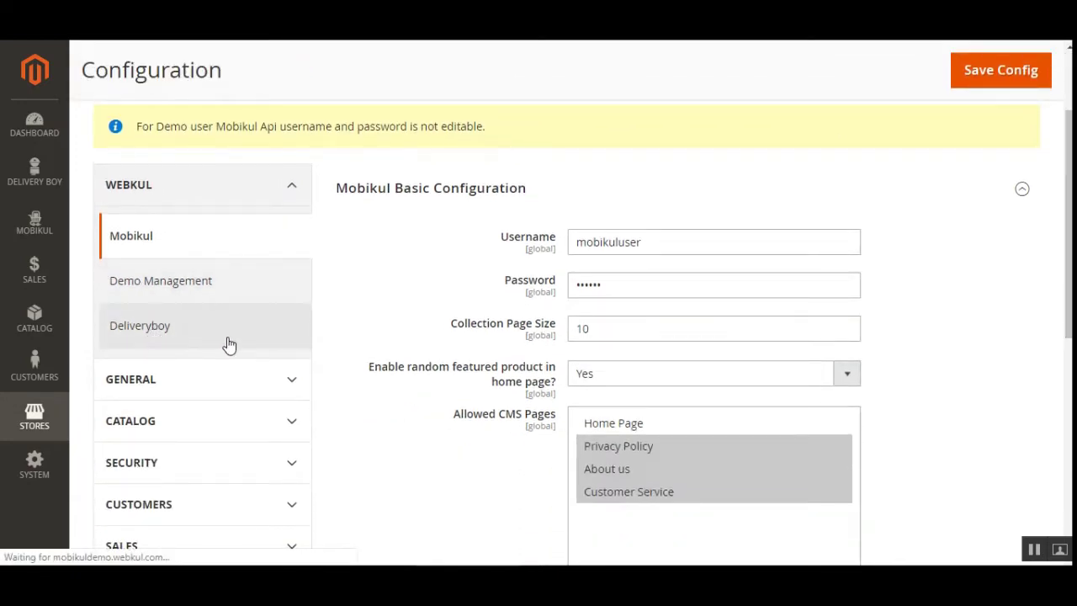
pyautogui.click(142, 340)
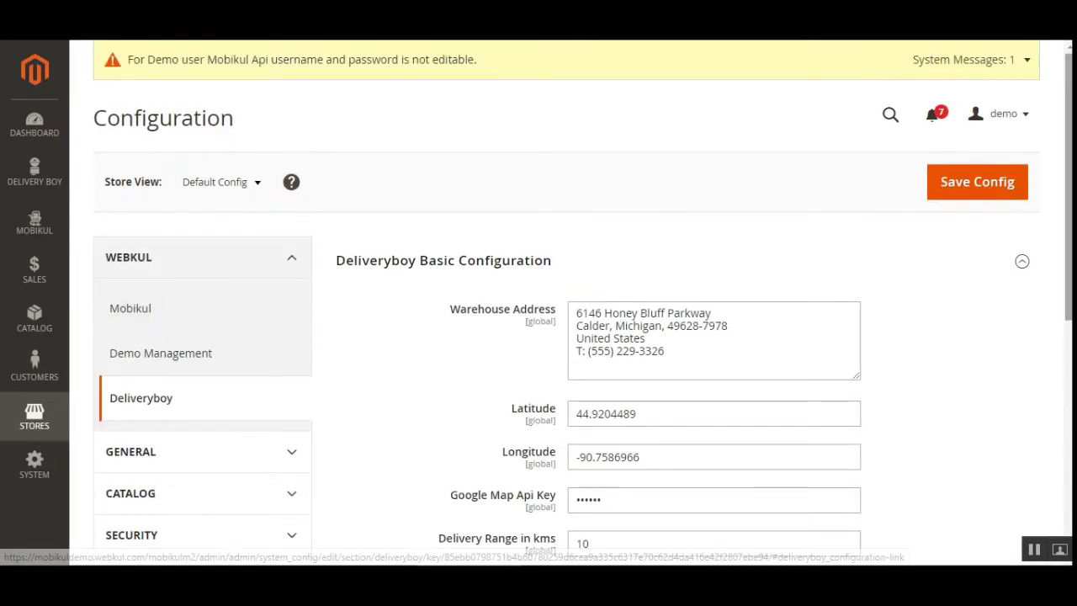
pyautogui.scroll(-3, 581, 336)
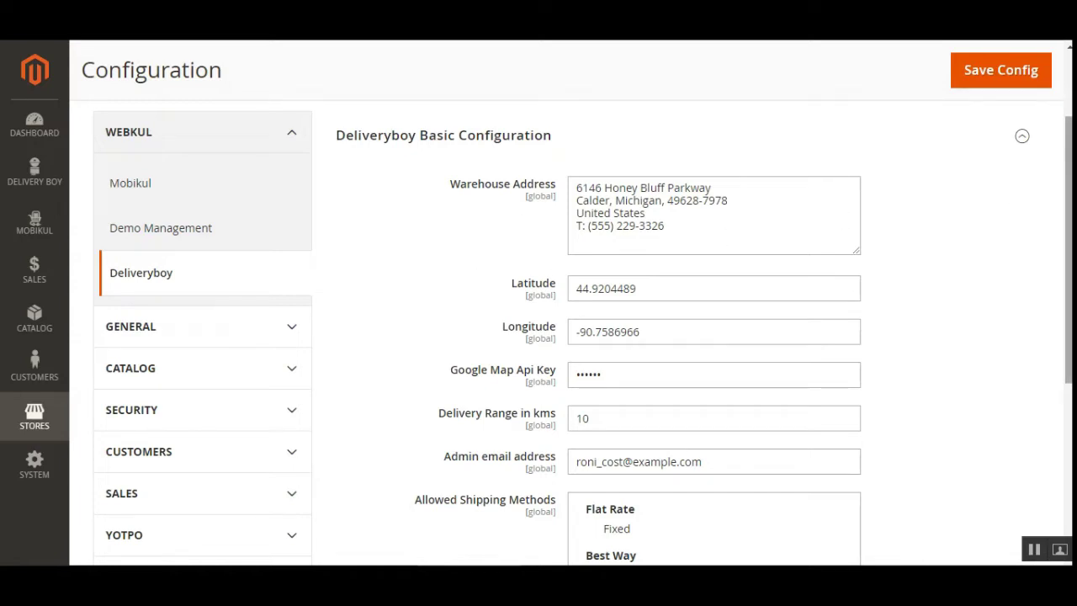
pyautogui.scroll(1, 1068, 253)
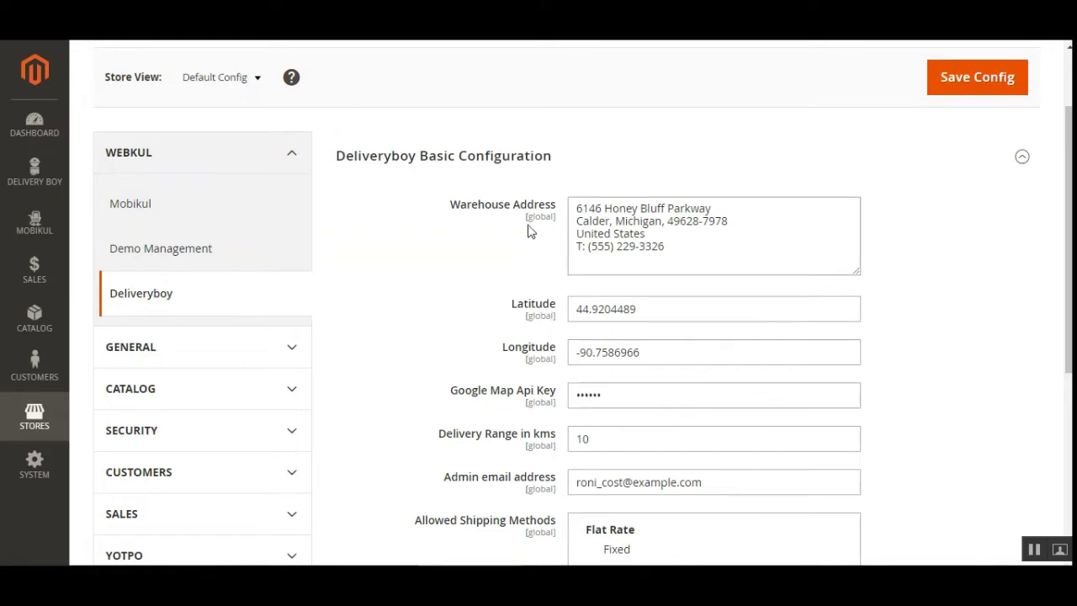
pyautogui.moveTo(478, 206); pyautogui.dragTo(545, 206)
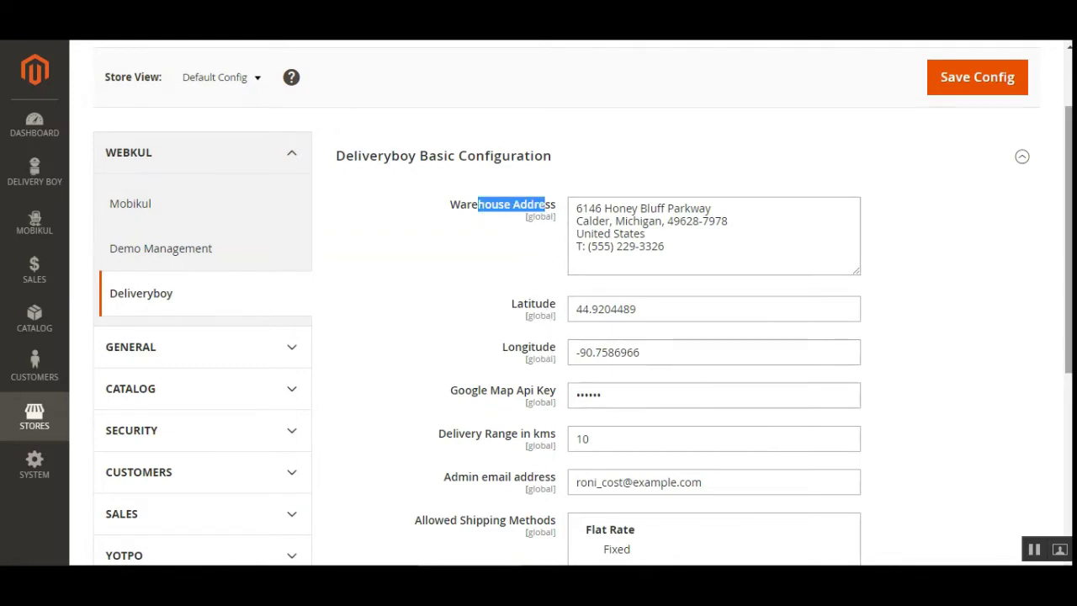
pyautogui.scroll(-3, 920, 329)
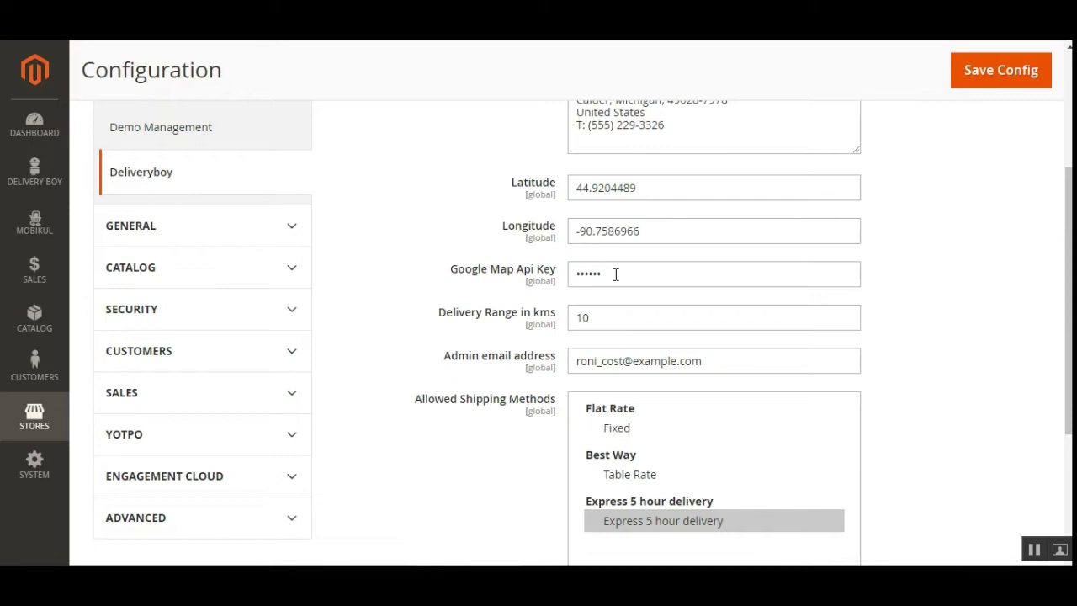
pyautogui.click(615, 274)
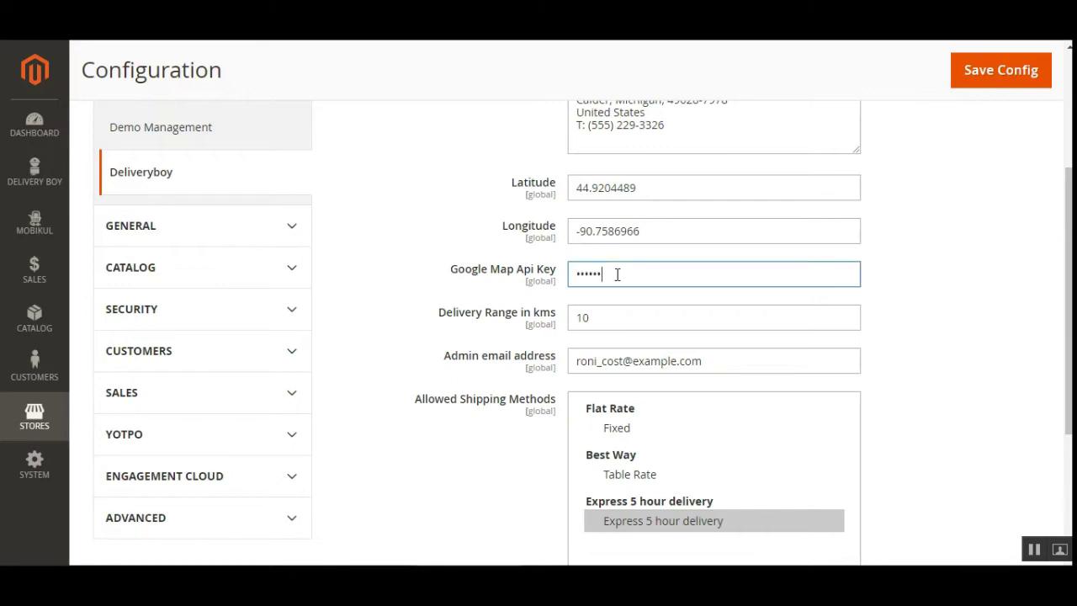
pyautogui.hotkey('ctrl', 'a')
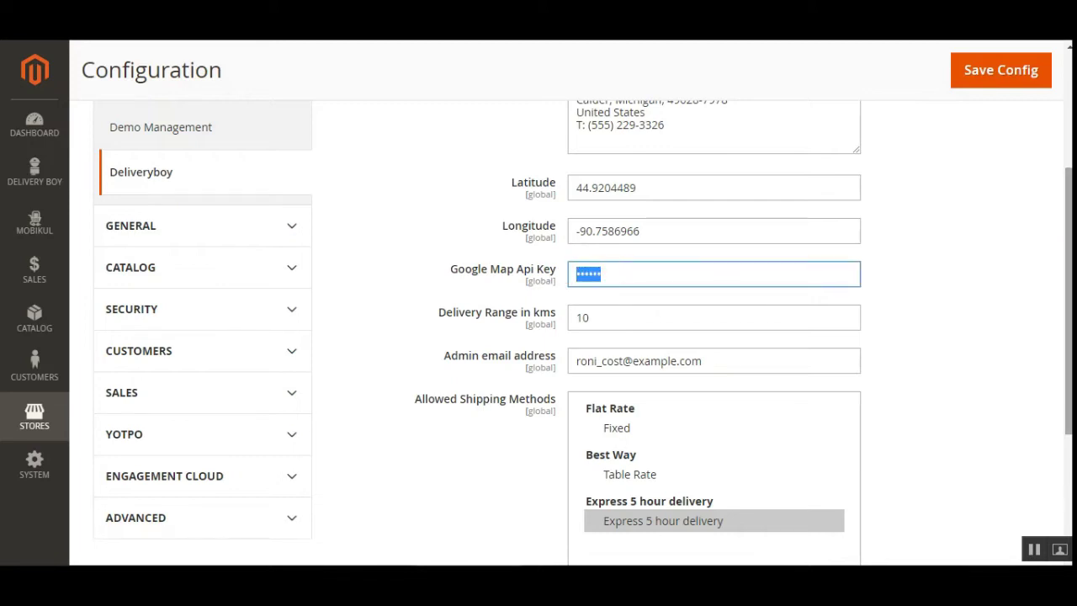
pyautogui.scroll(-1, 579, 290)
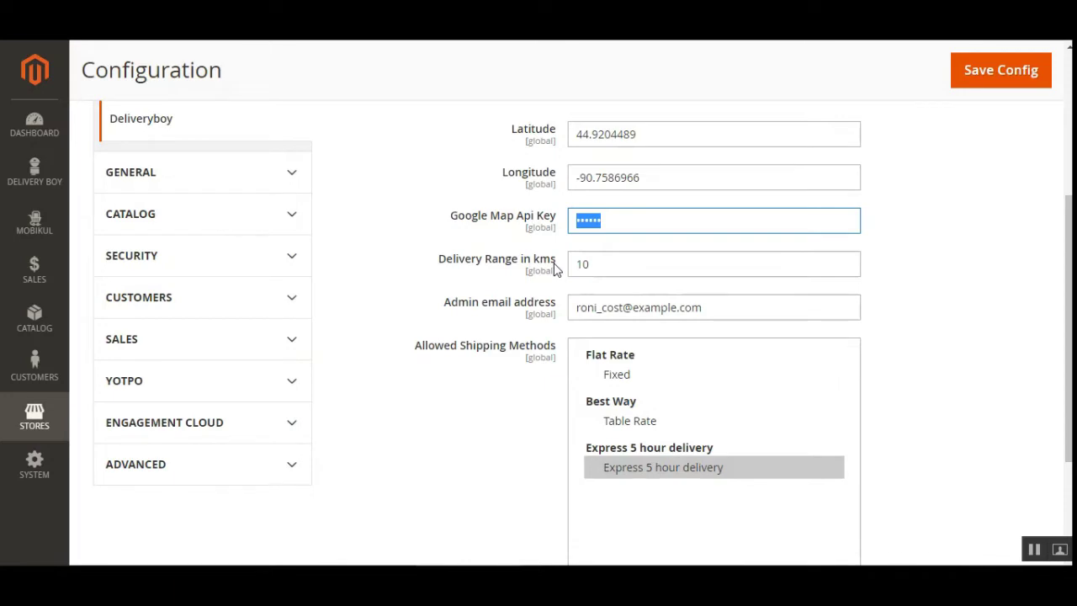
pyautogui.click(615, 269)
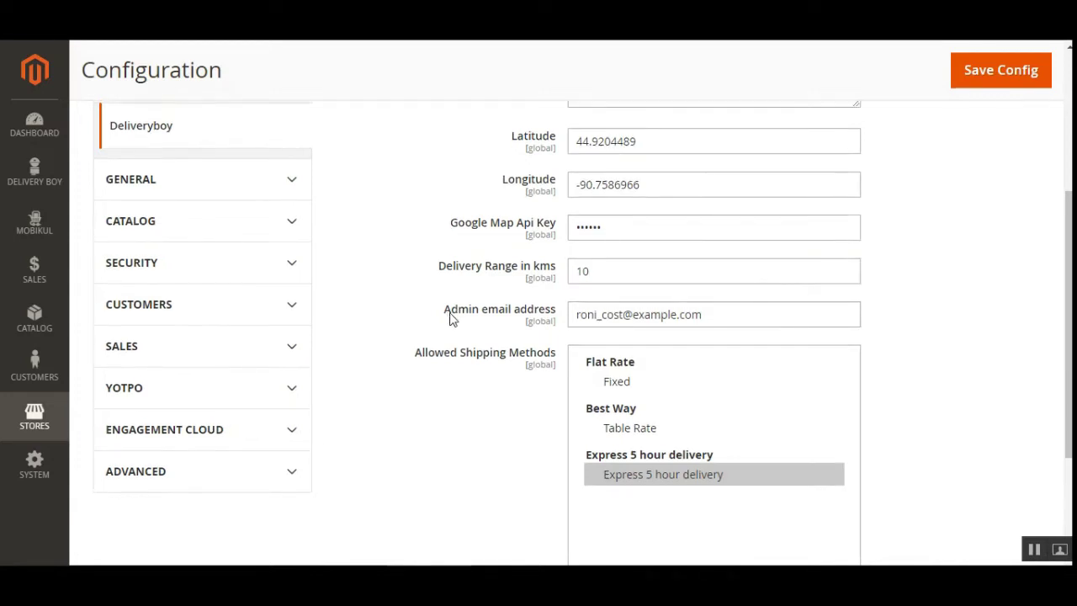
pyautogui.moveTo(445, 313); pyautogui.dragTo(531, 318)
pyautogui.click(532, 318)
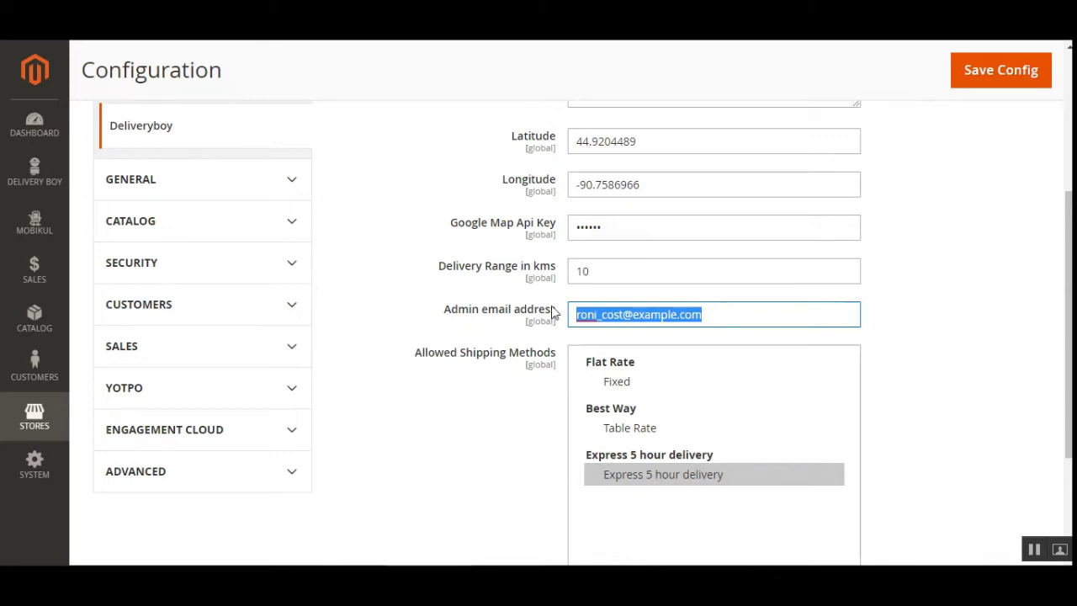
pyautogui.click(452, 314)
pyautogui.moveTo(452, 315); pyautogui.dragTo(551, 317)
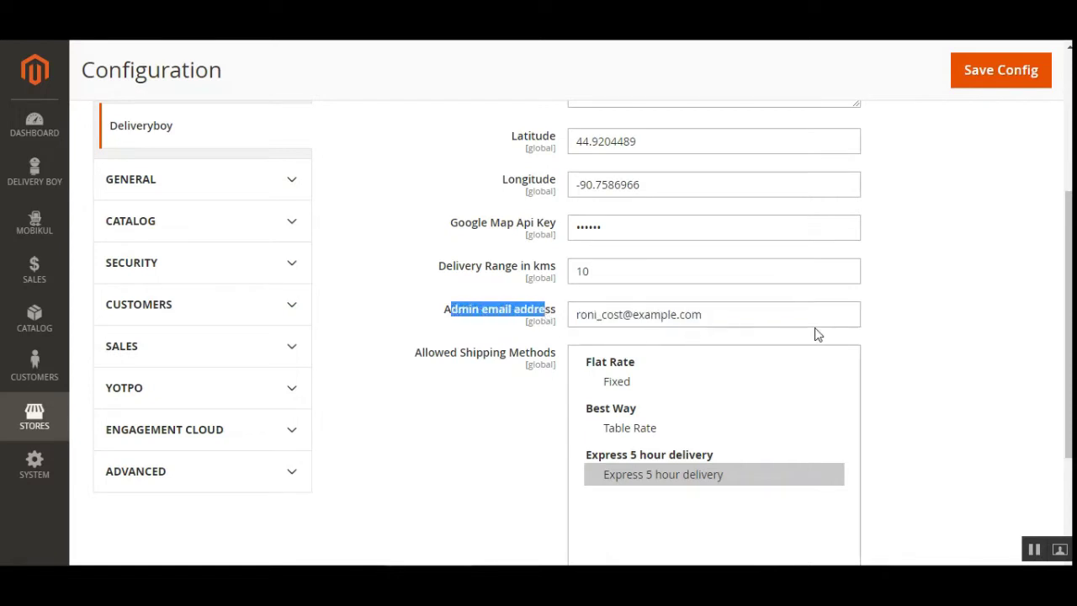
pyautogui.click(909, 334)
pyautogui.scroll(-1, 892, 334)
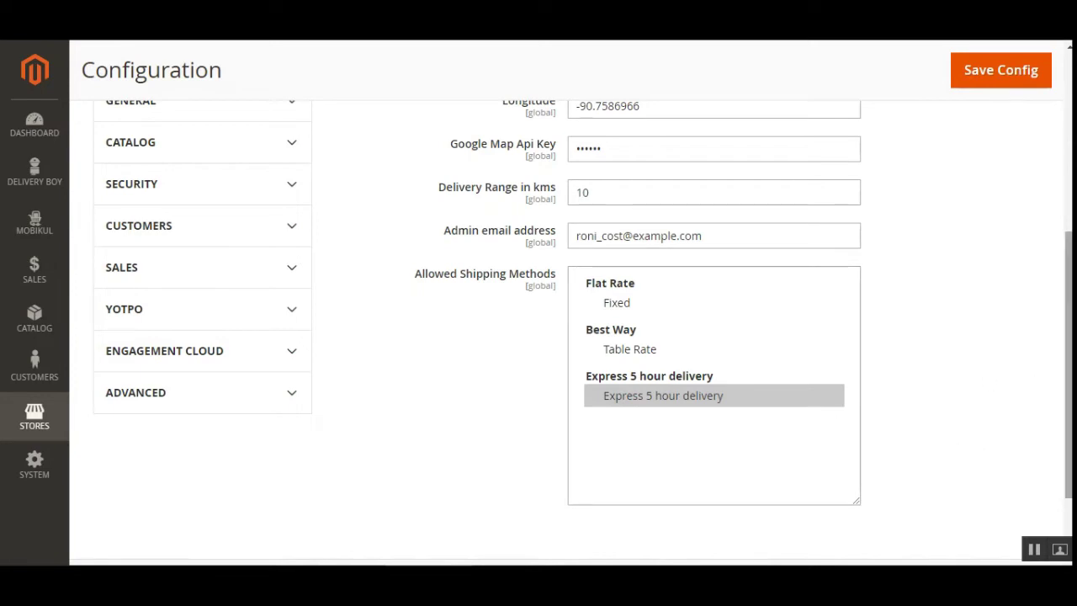
pyautogui.scroll(-2, 1069, 362)
pyautogui.scroll(5, 1026, 252)
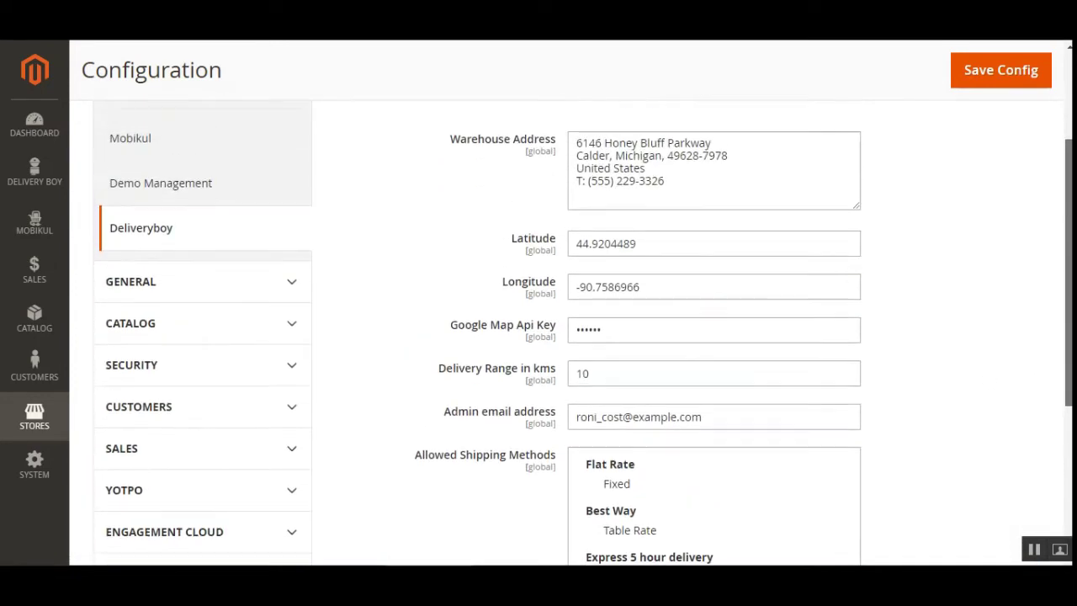
pyautogui.scroll(1, 1026, 246)
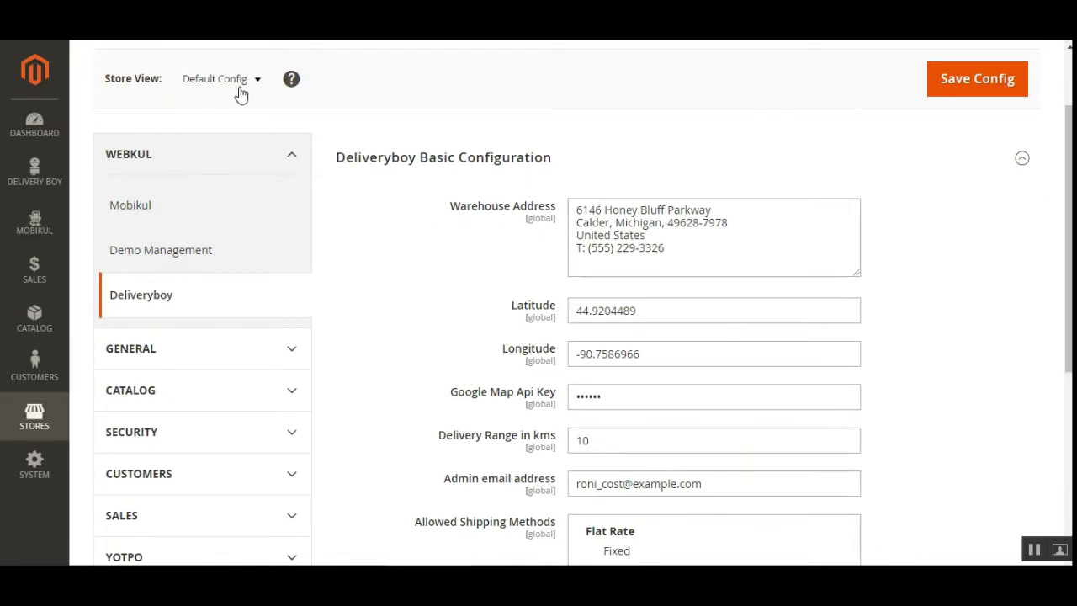
pyautogui.scroll(-3, 580, 303)
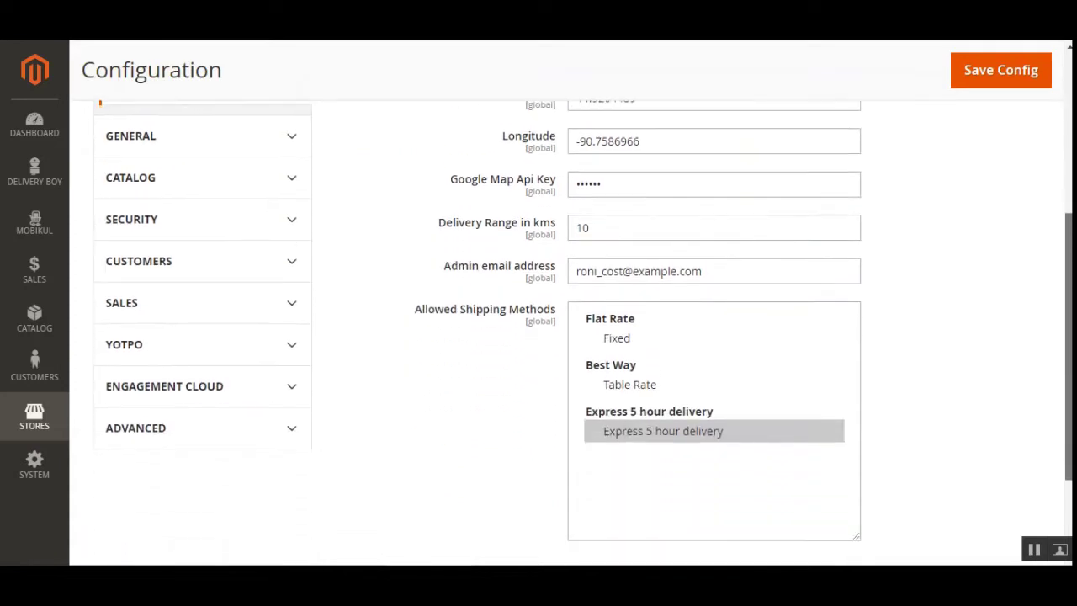
pyautogui.scroll(3, 581, 303)
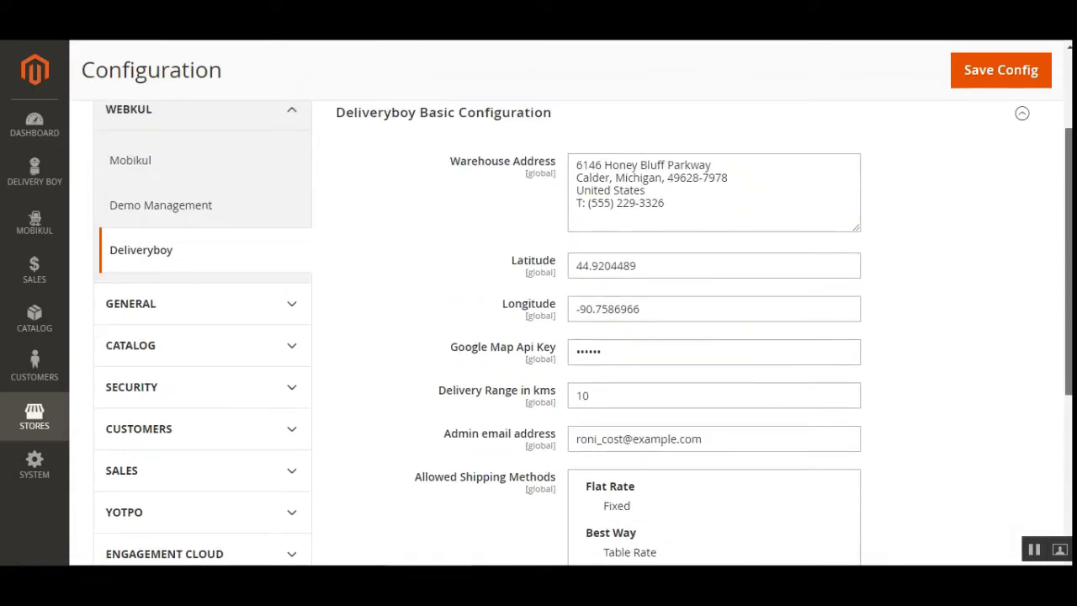
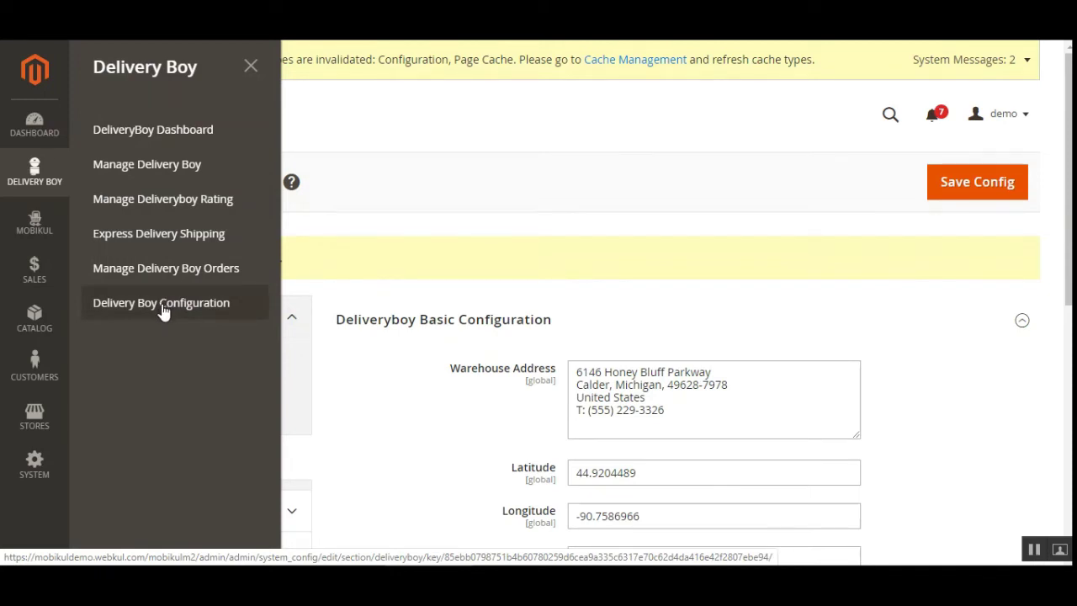
# Close the Stores list and reload the Delivery Boy Configuration page
pyautogui.click(49, 420)
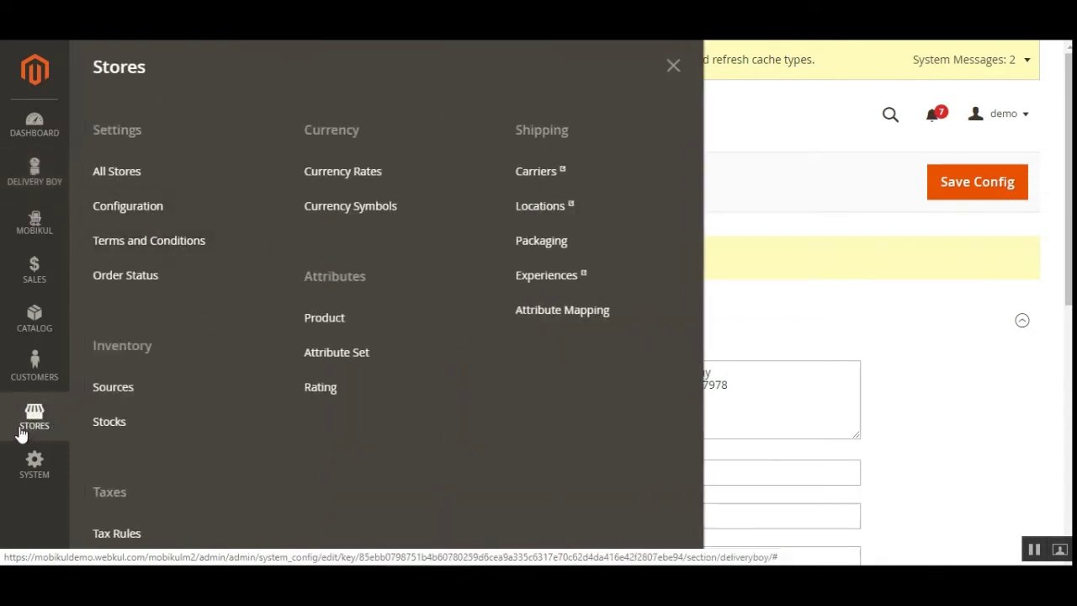
pyautogui.click(673, 67)
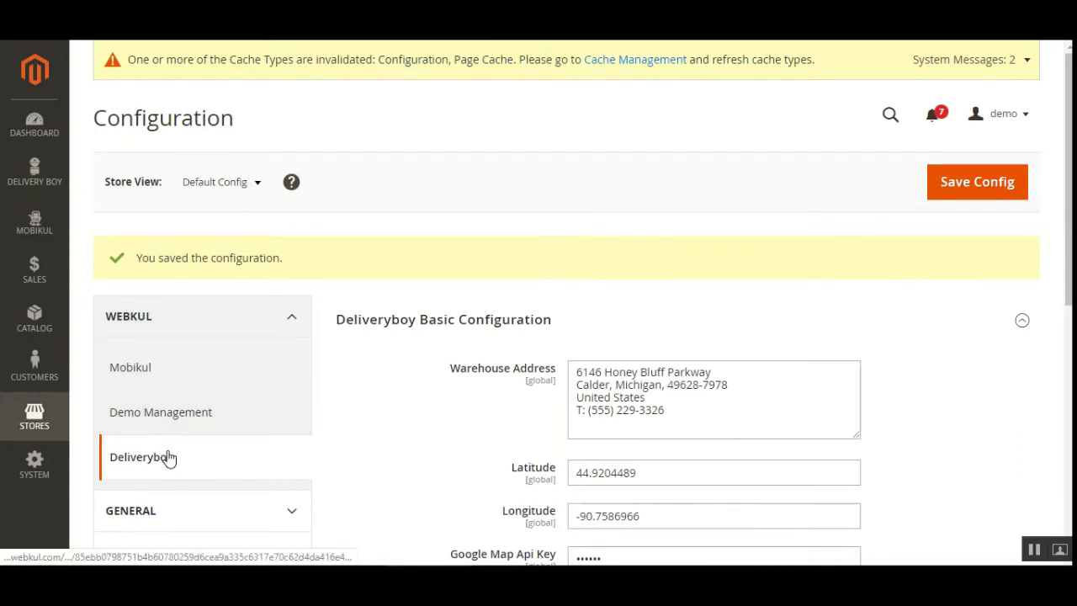
pyautogui.click(40, 172)
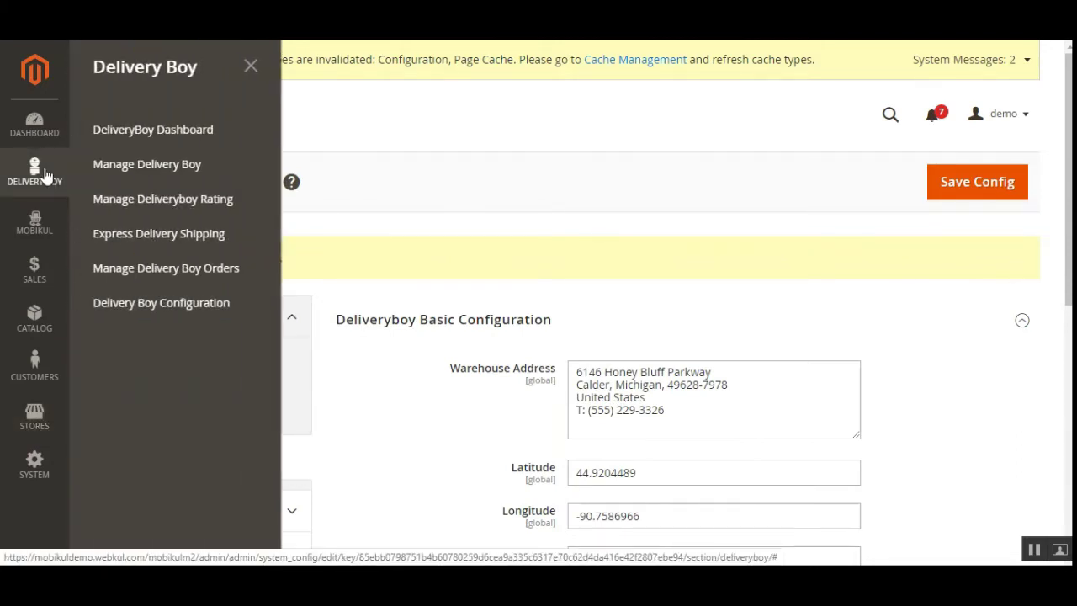
pyautogui.rightClick(154, 308)
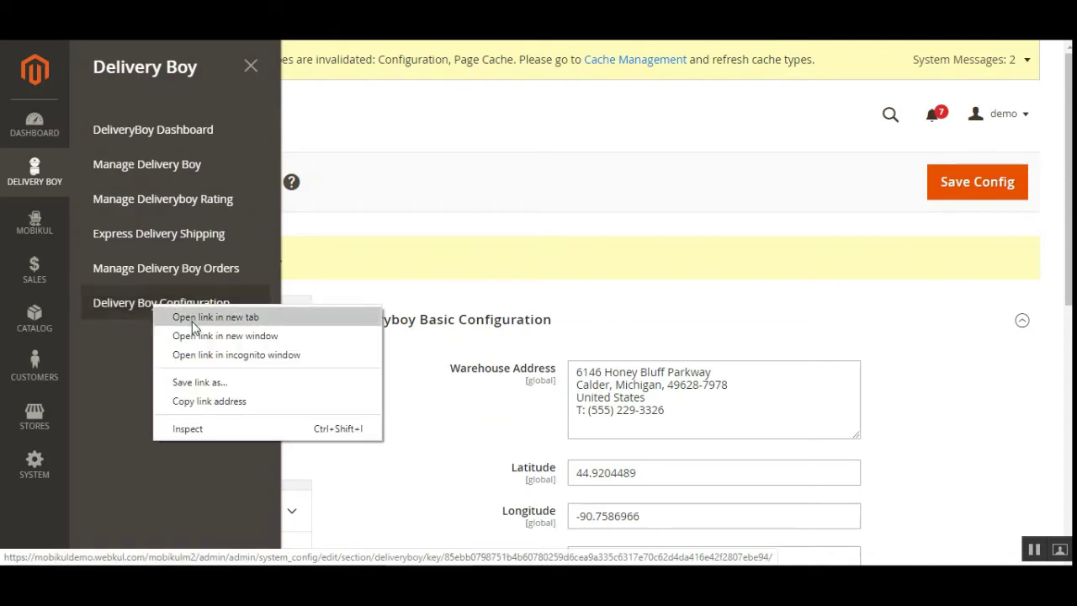
pyautogui.click(202, 317)
pyautogui.click(192, 313)
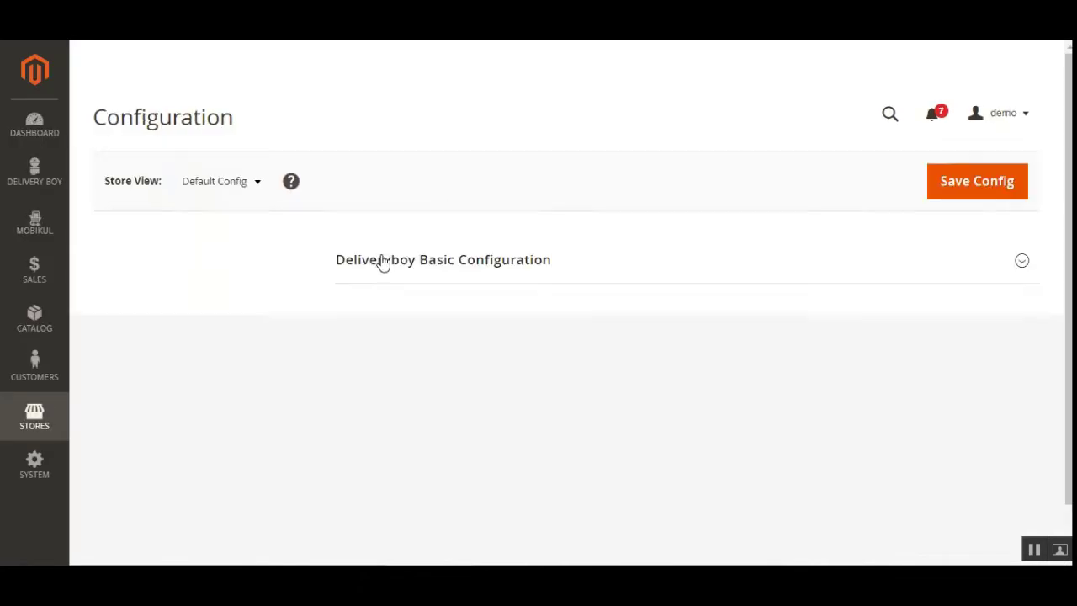
pyautogui.scroll(-5, 953, 277)
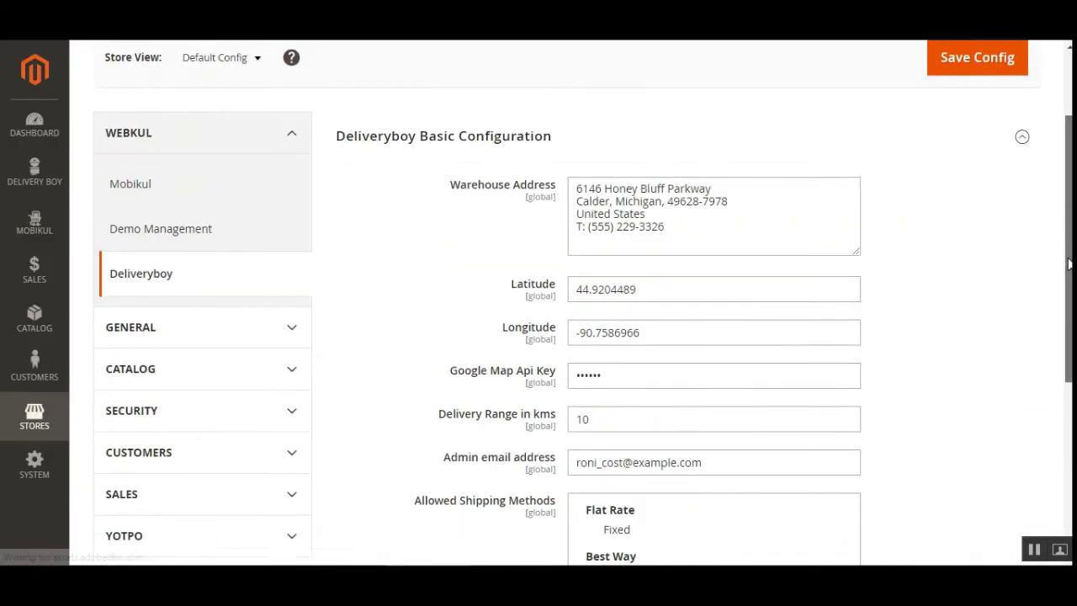
pyautogui.scroll(-2, 583, 322)
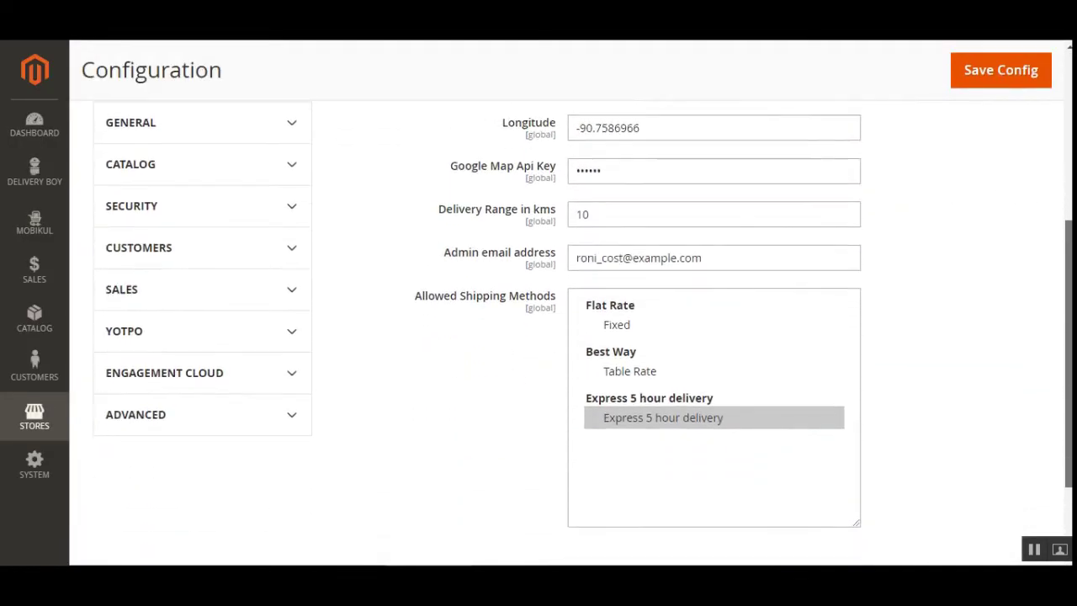
pyautogui.scroll(5, 582, 322)
pyautogui.scroll(1, 201, 171)
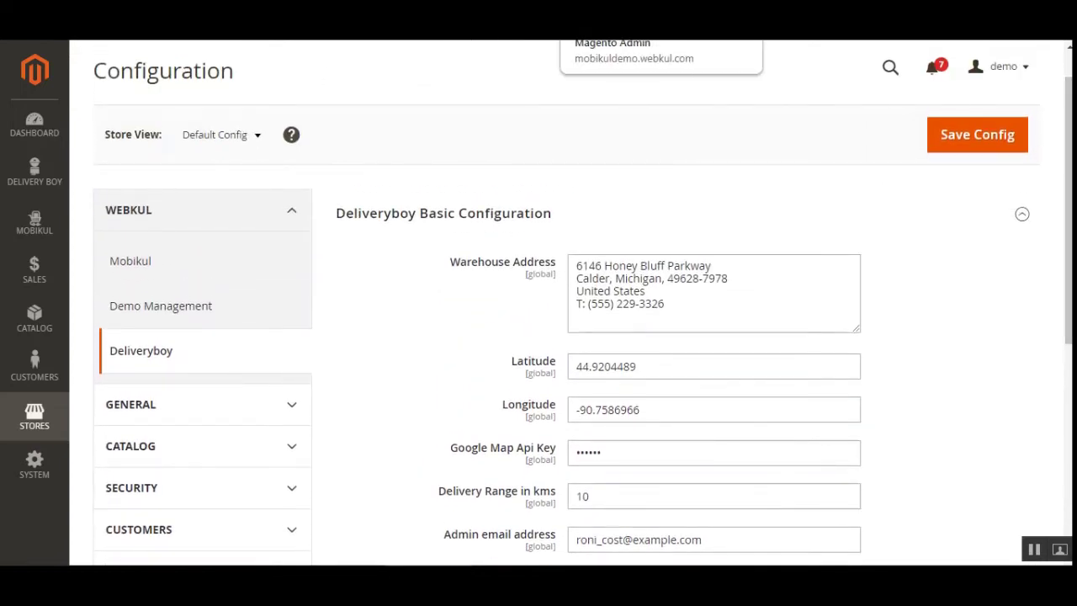
# Open the DeliveryBoy Dashboard in a new tab
pyautogui.click(30, 179)
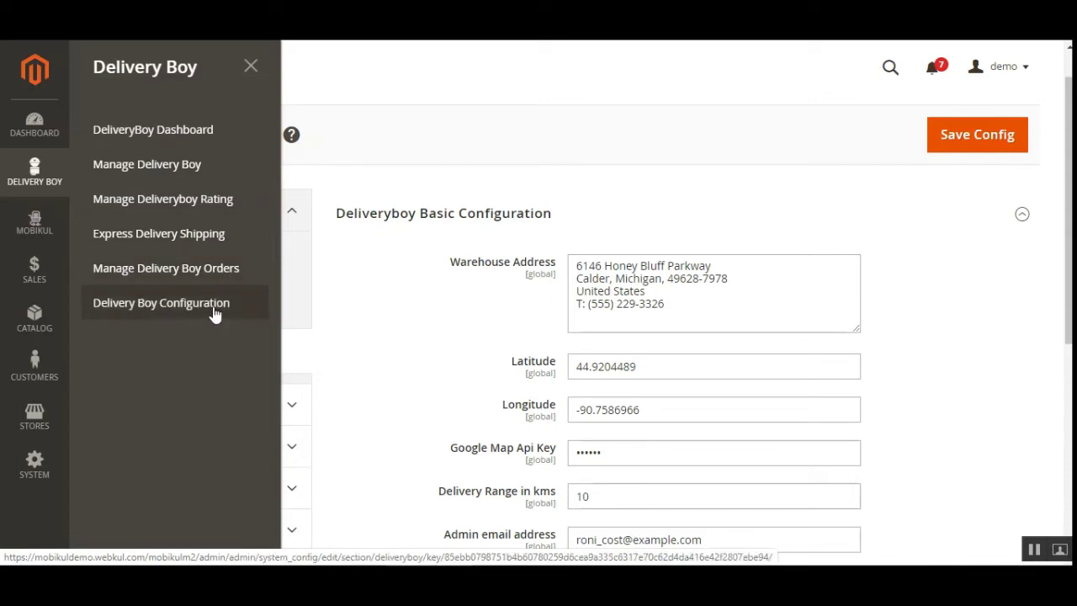
pyautogui.rightClick(154, 137)
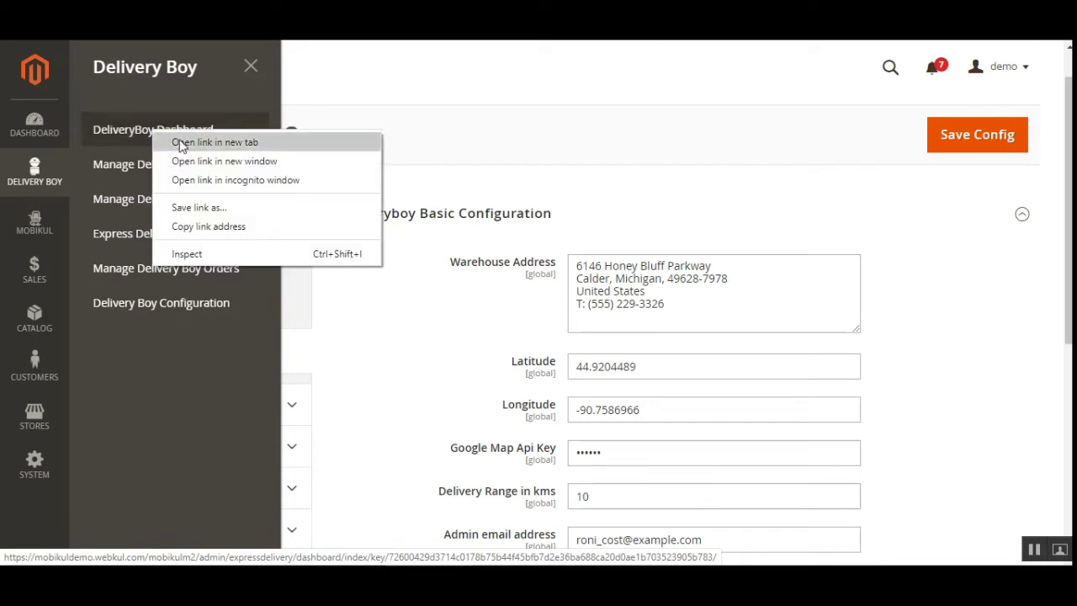
pyautogui.click(214, 142)
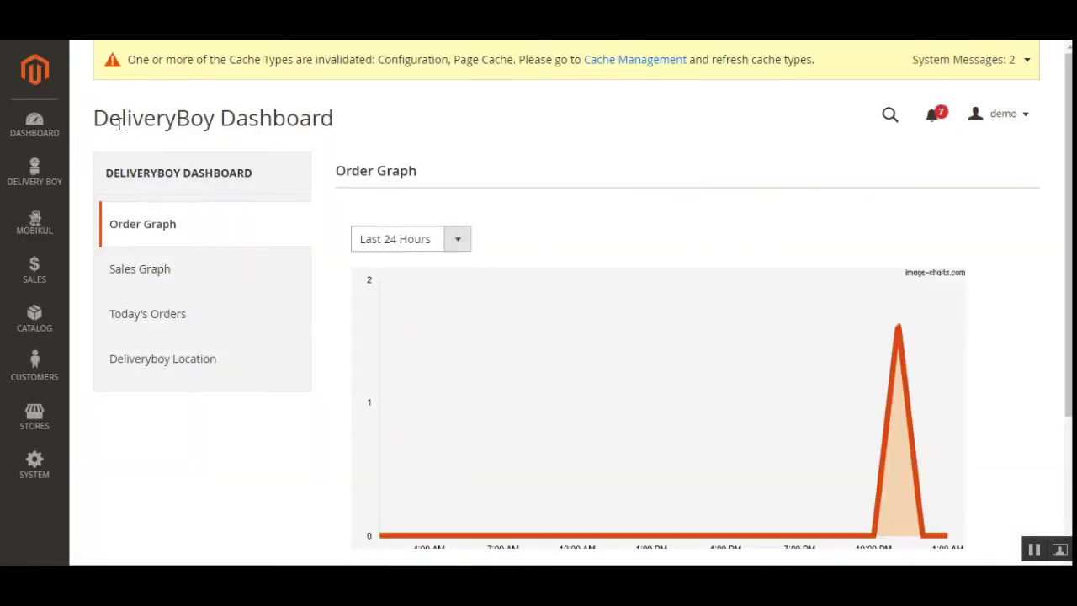
# Check the Order Graph's time range, keeping it at Last 24 Hours
pyautogui.moveTo(116, 118); pyautogui.dragTo(324, 117)
pyautogui.click(326, 117)
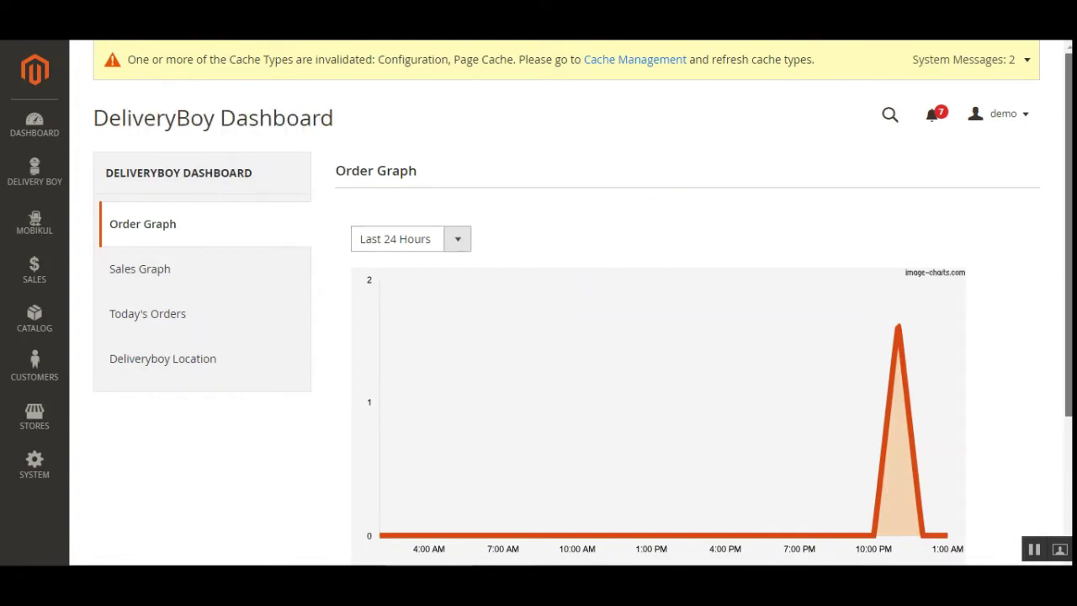
pyautogui.scroll(-1, 572, 336)
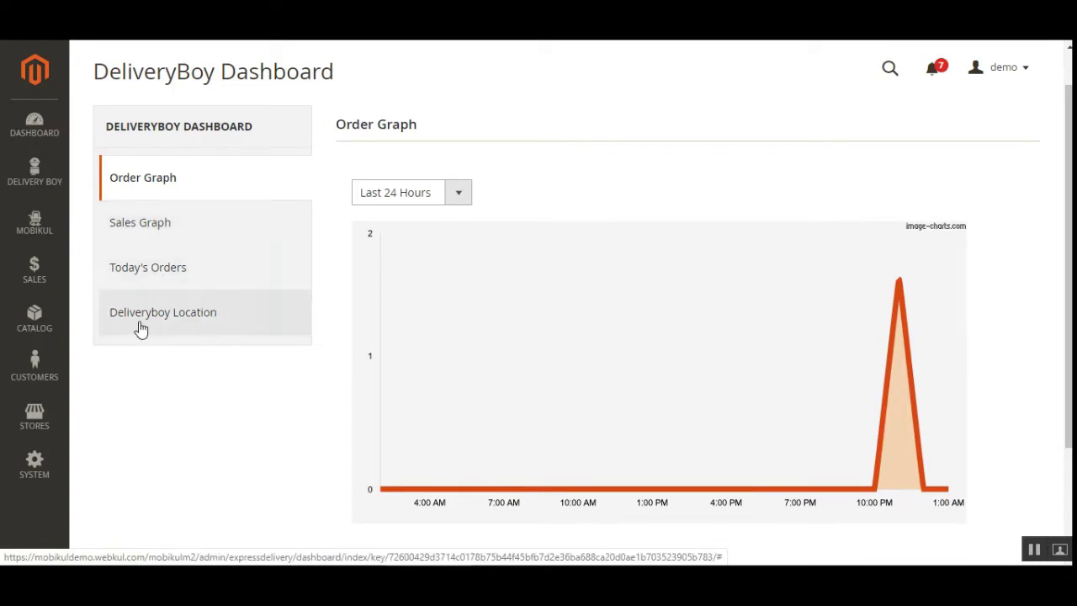
pyautogui.click(452, 201)
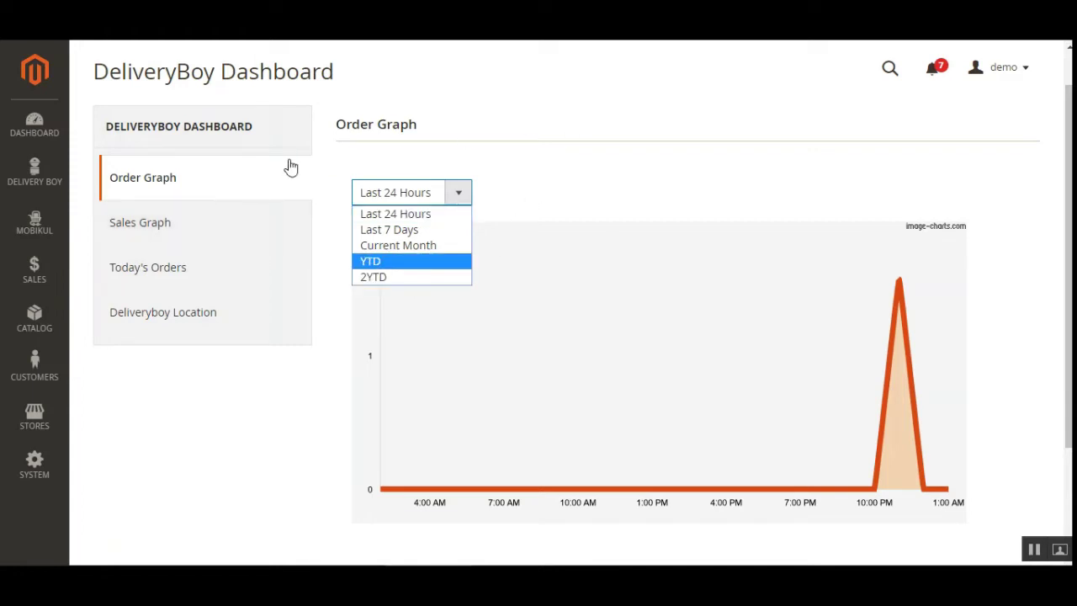
pyautogui.click(606, 125)
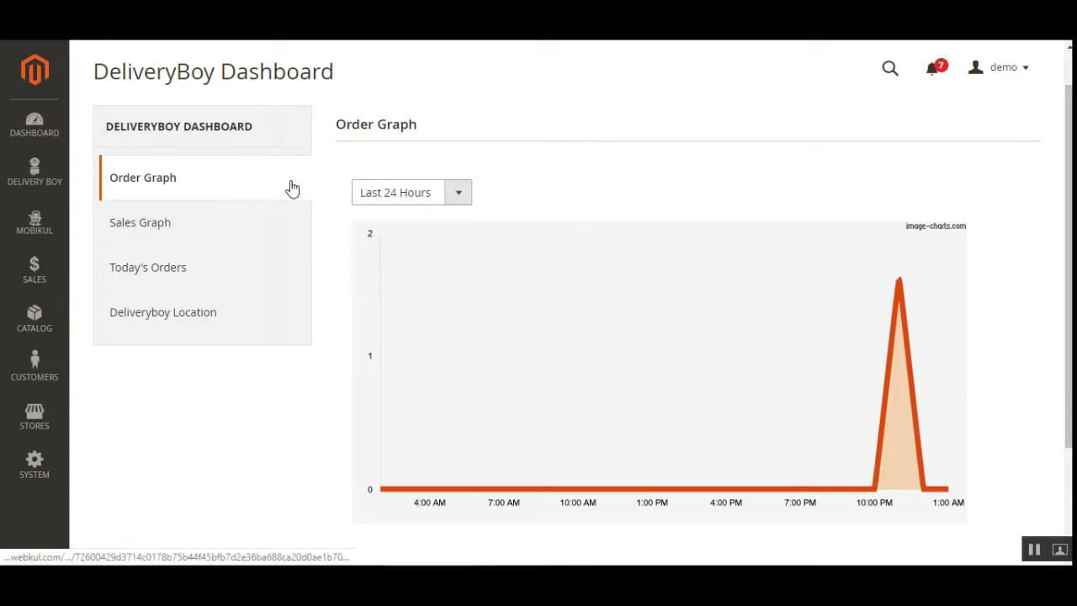
# Switch to the Sales Graph, also kept at Last 24 Hours
pyautogui.click(154, 233)
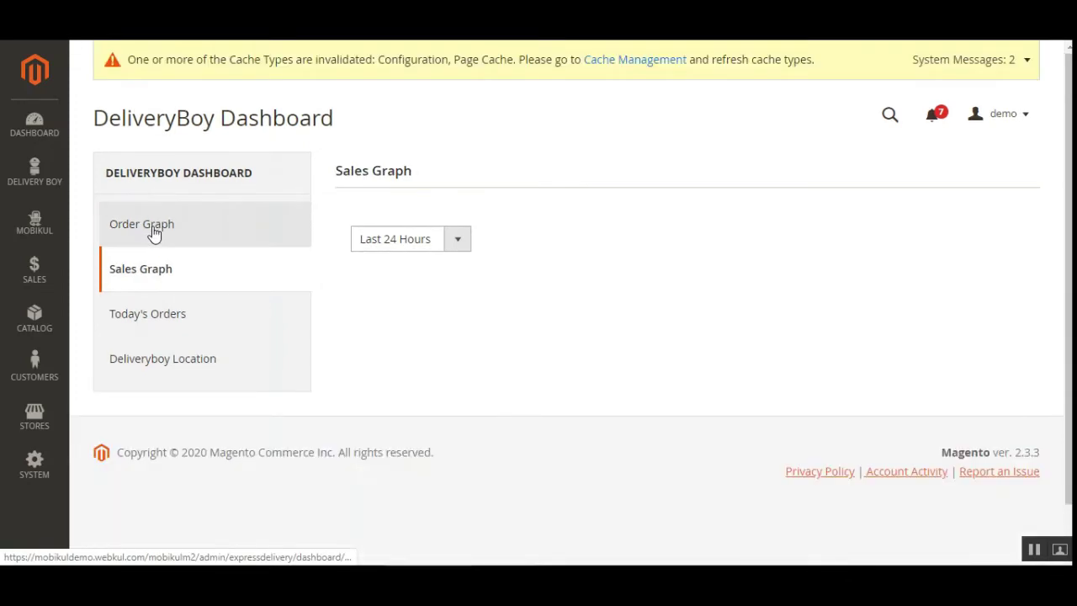
pyautogui.click(459, 242)
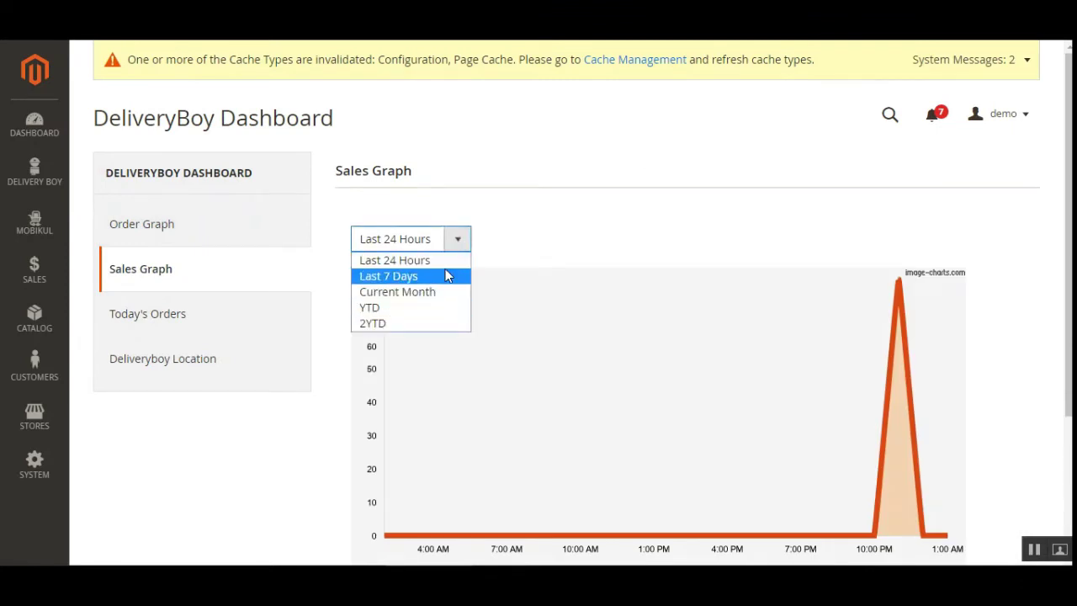
pyautogui.click(517, 195)
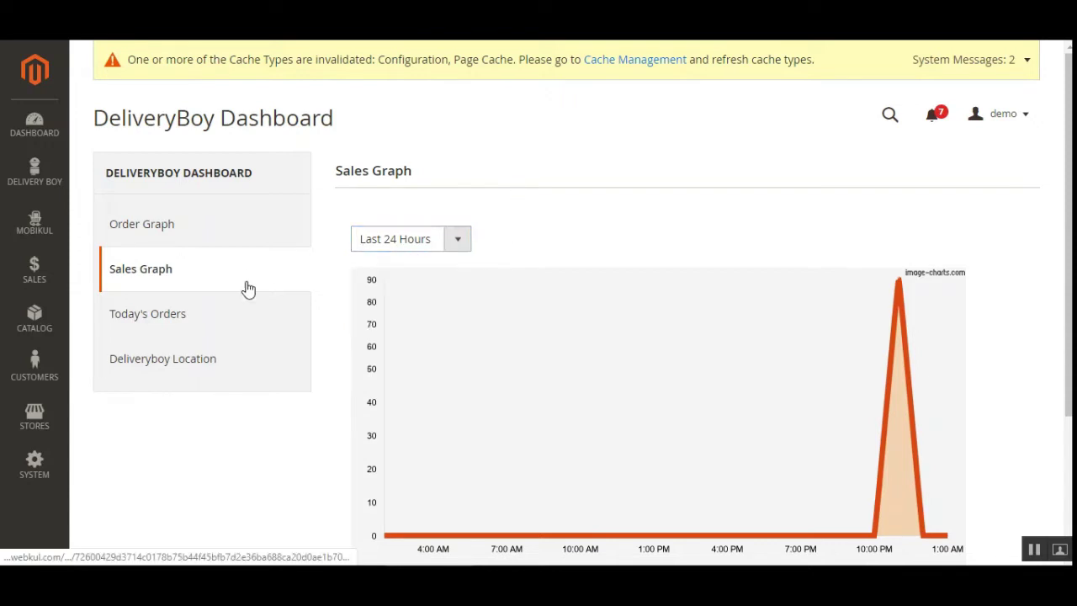
pyautogui.scroll(-1, 226, 269)
# Review Today's Orders and the Deliveryboy Location view
pyautogui.click(168, 236)
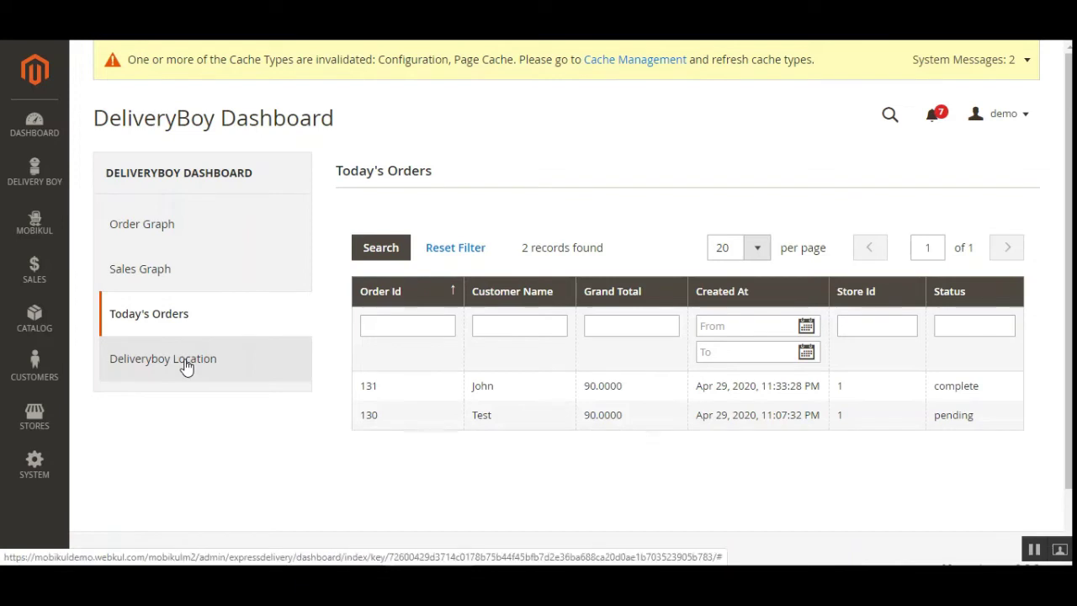
pyautogui.click(186, 366)
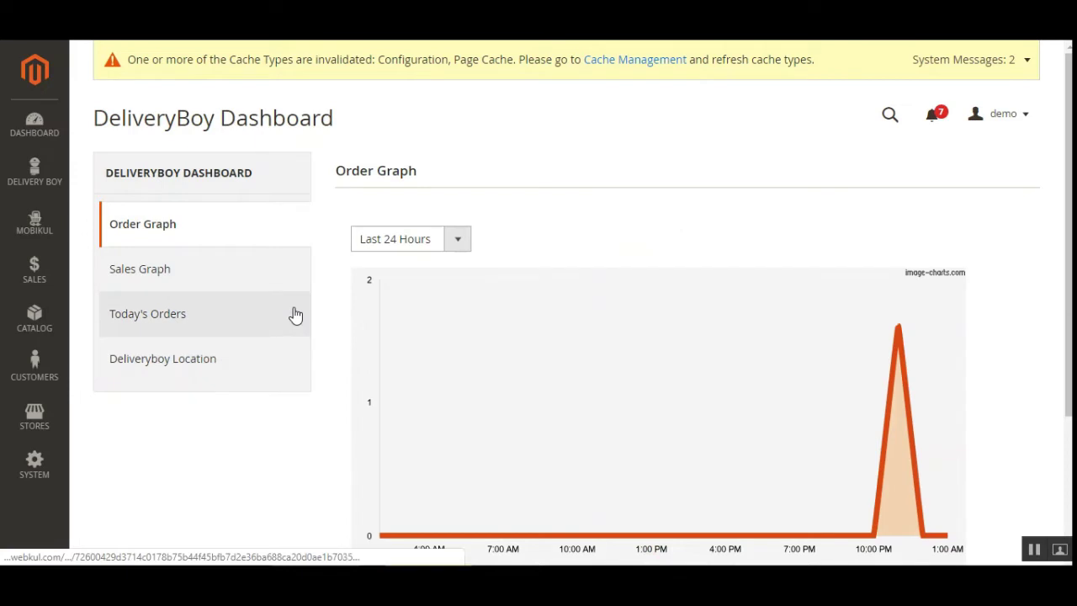
pyautogui.scroll(-1, 555, 302)
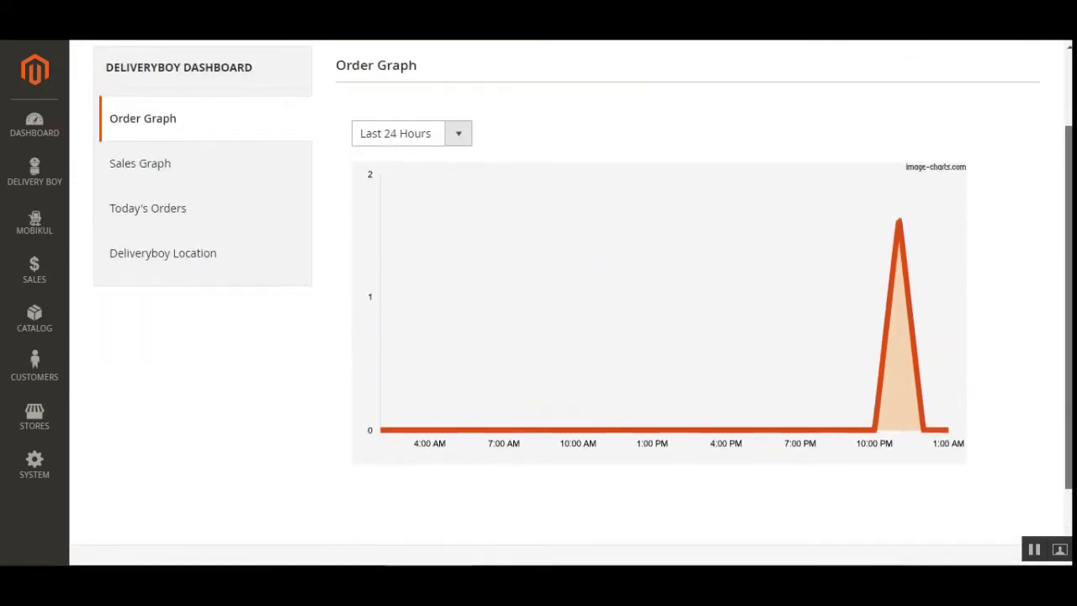
pyautogui.scroll(1, 555, 303)
pyautogui.click(53, 176)
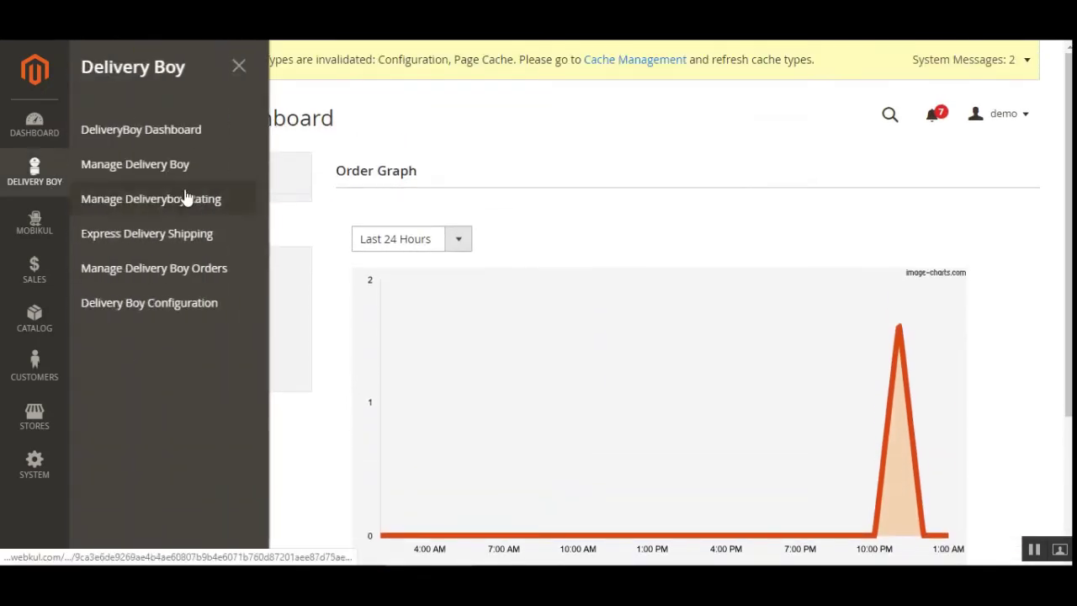
# From the Manage Delivery Boy list of 6 enabled delivery boys, open the Add DeliveryBoy form
pyautogui.rightClick(143, 173)
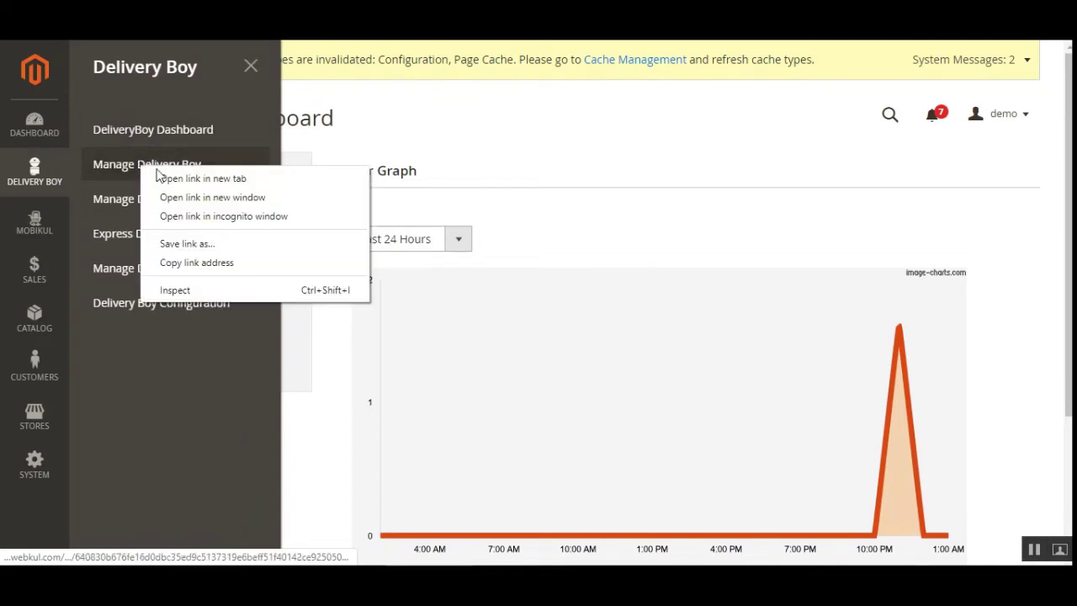
pyautogui.click(206, 179)
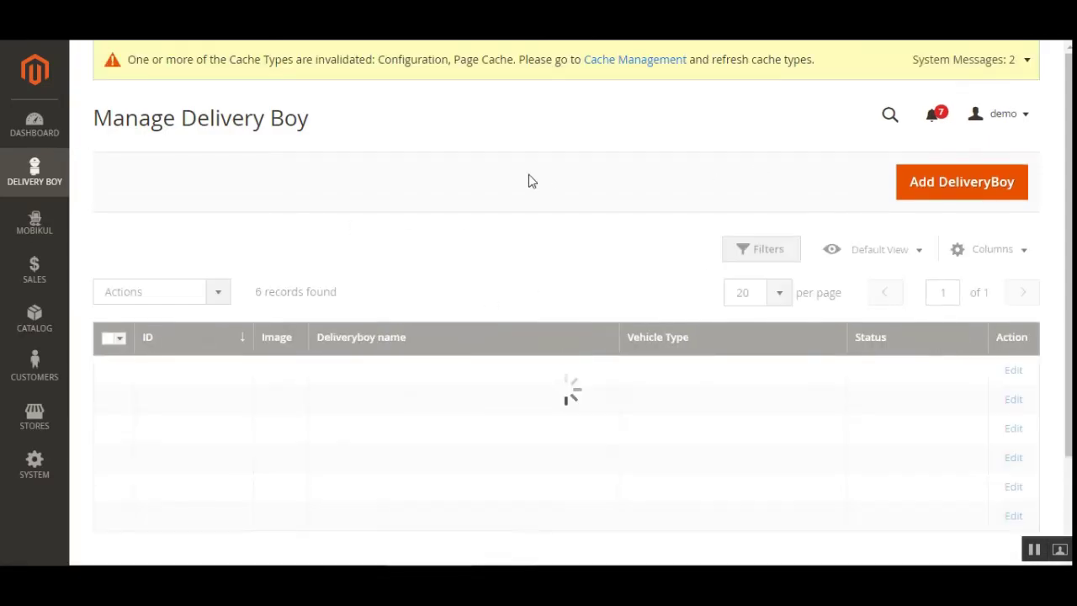
pyautogui.click(969, 190)
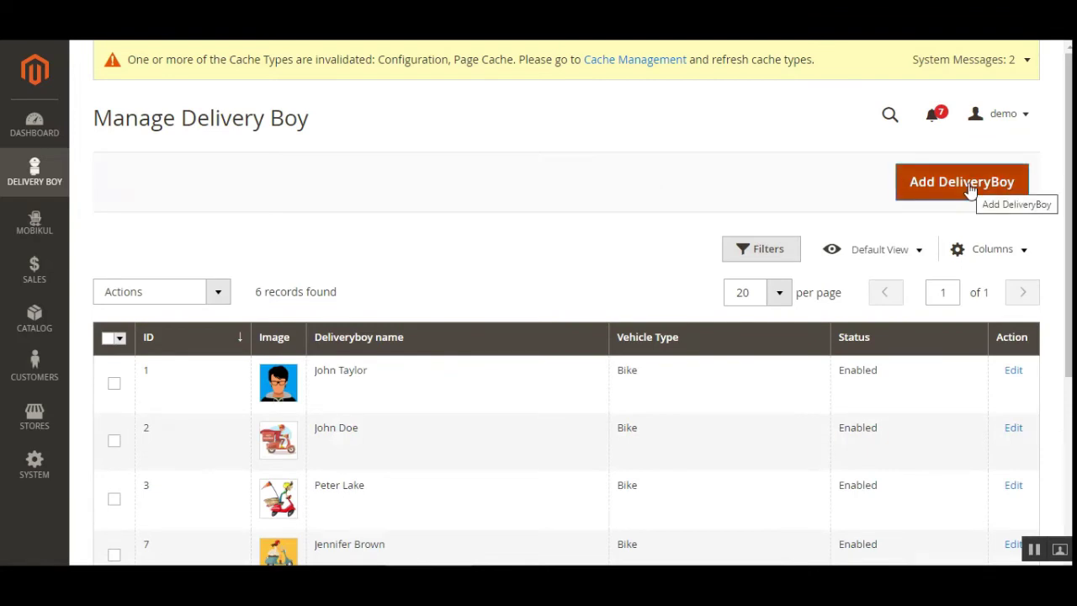
pyautogui.scroll(-3, 400, 199)
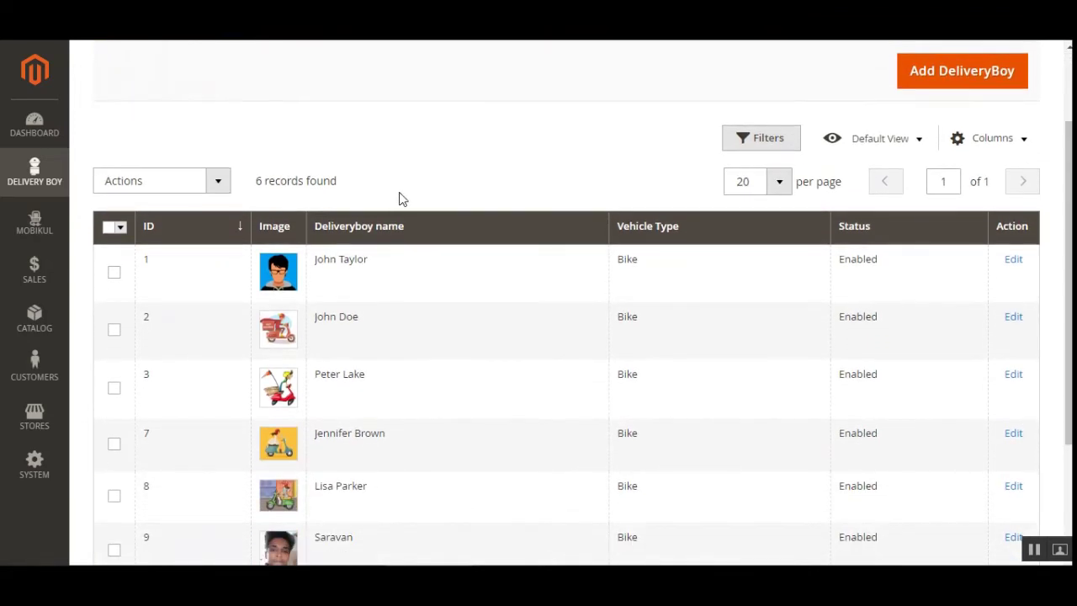
pyautogui.click(220, 183)
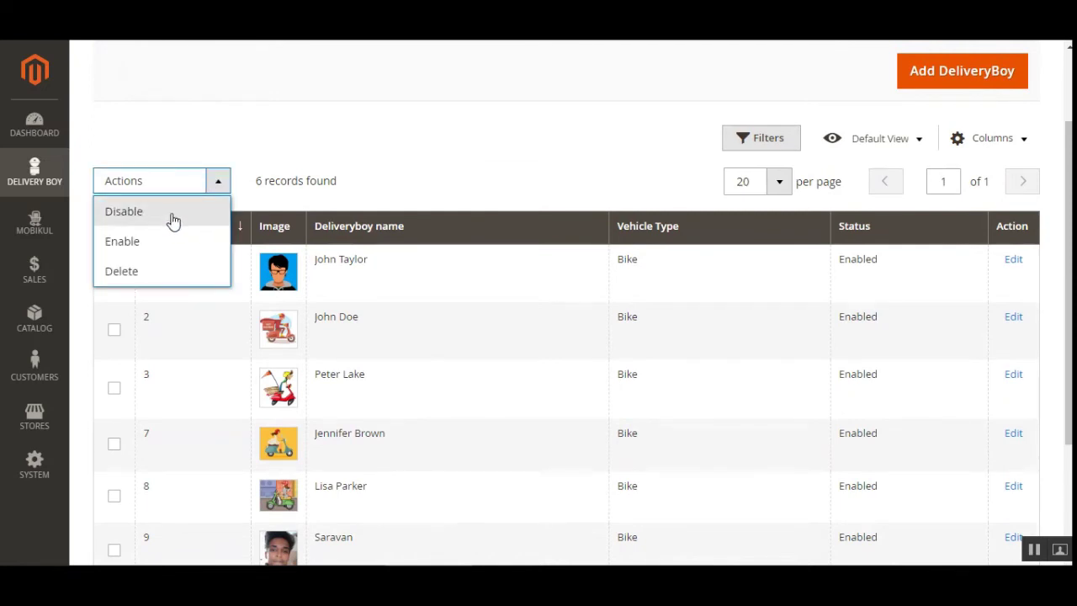
pyautogui.click(446, 178)
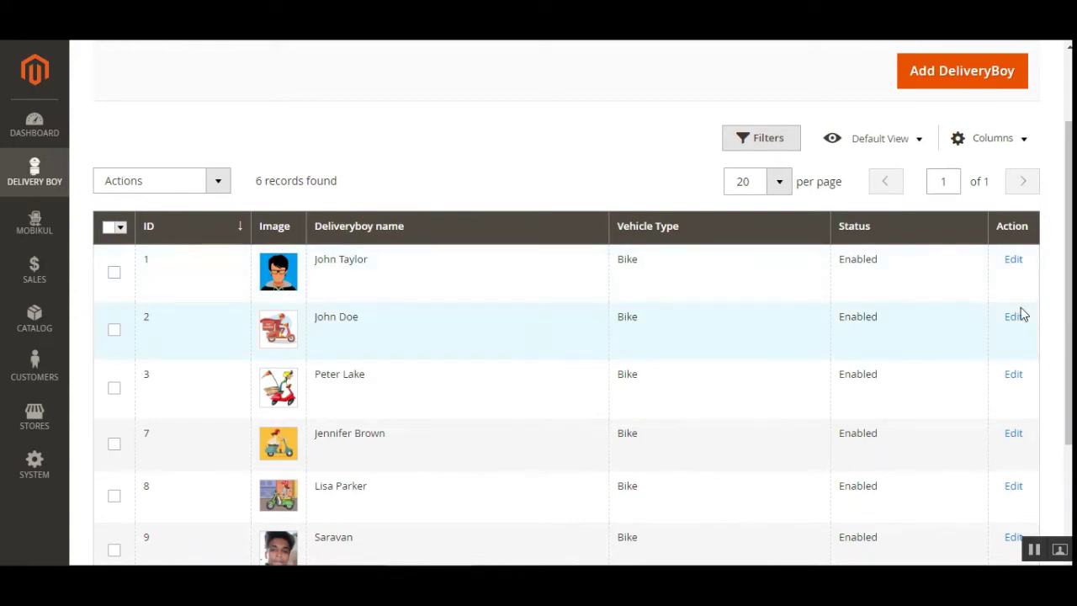
pyautogui.scroll(2, 1022, 315)
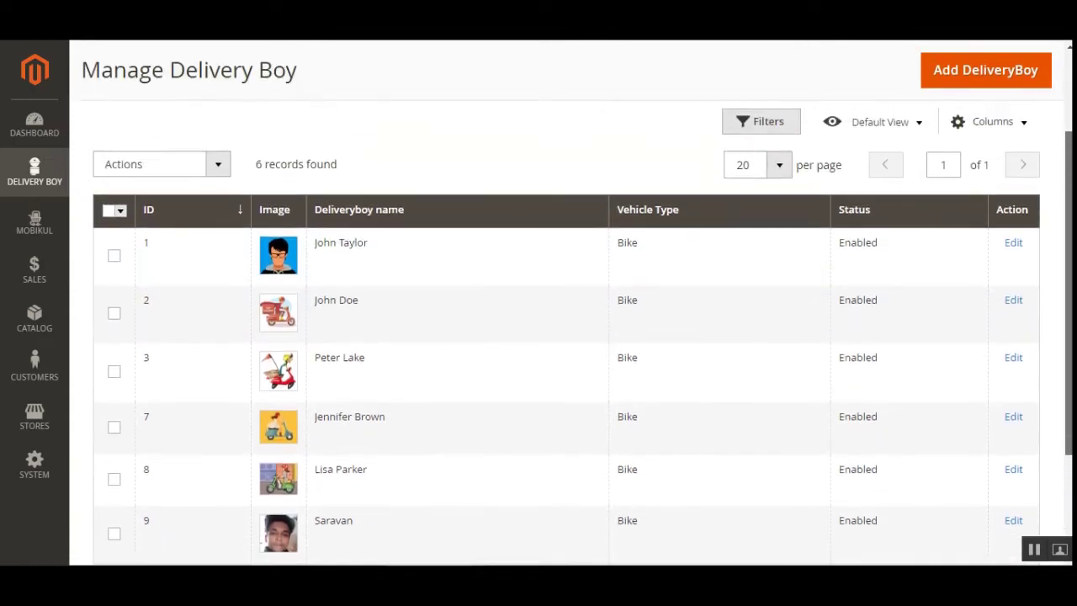
pyautogui.scroll(-3, 566, 336)
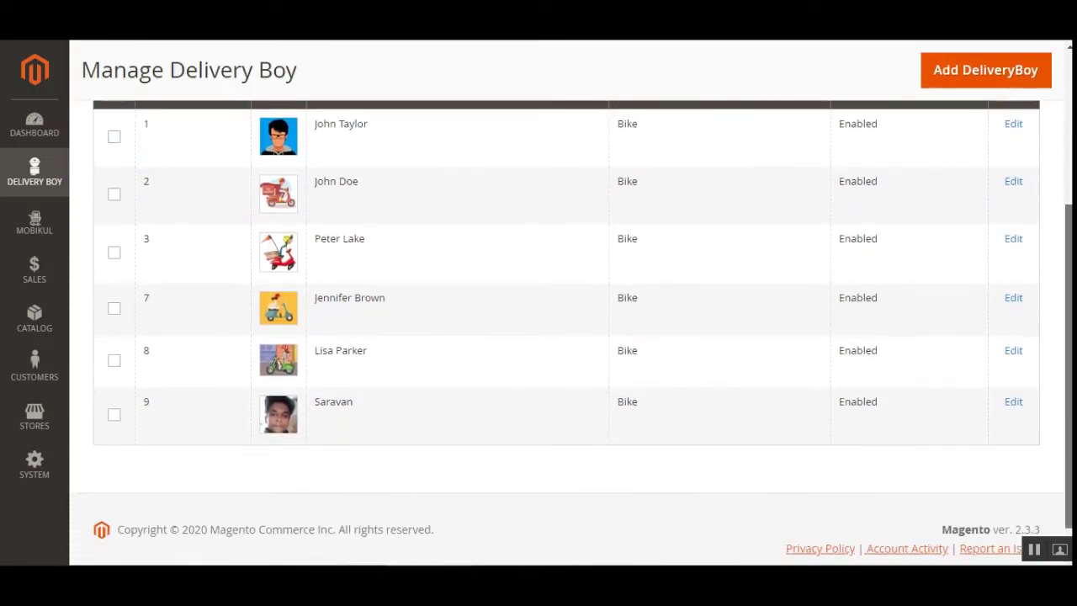
pyautogui.scroll(4, 988, 149)
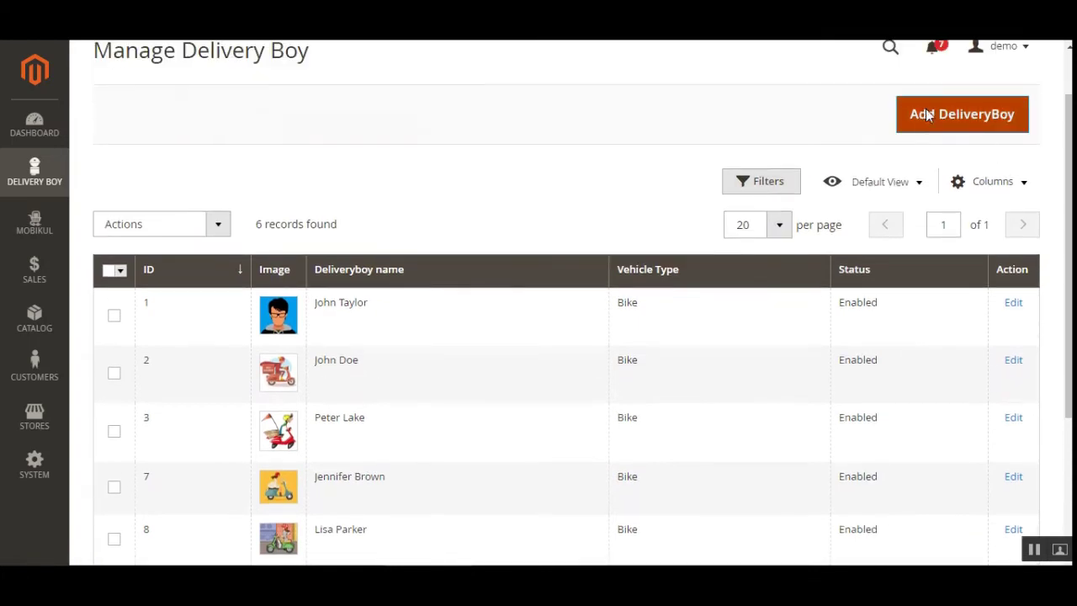
pyautogui.click(1001, 125)
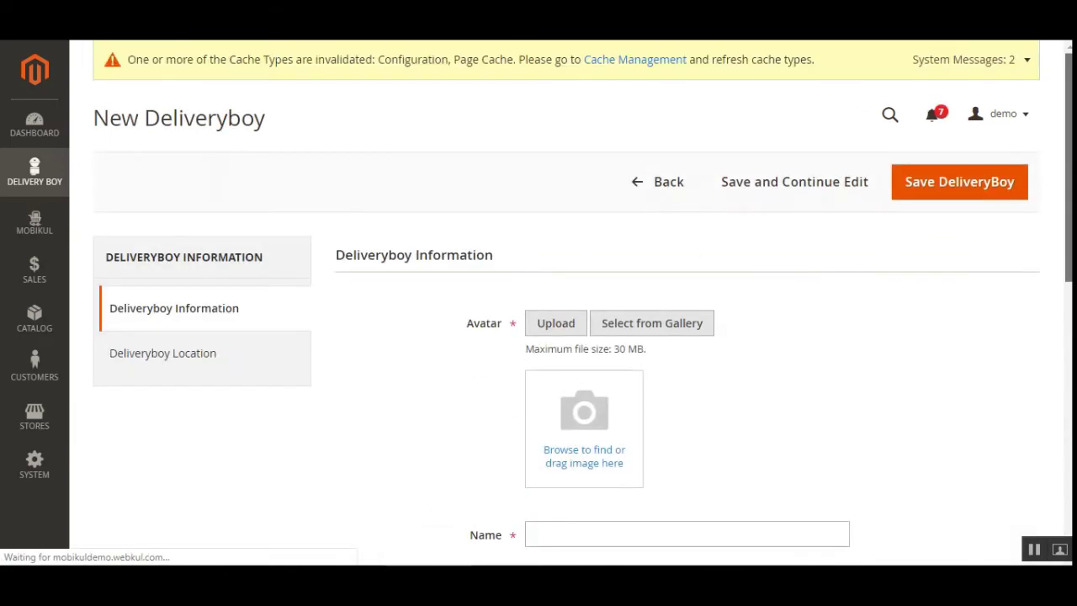
# Upload a photo from the Desktop folder as the delivery boy's avatar
pyautogui.scroll(-1, 701, 264)
pyautogui.scroll(-1, 536, 304)
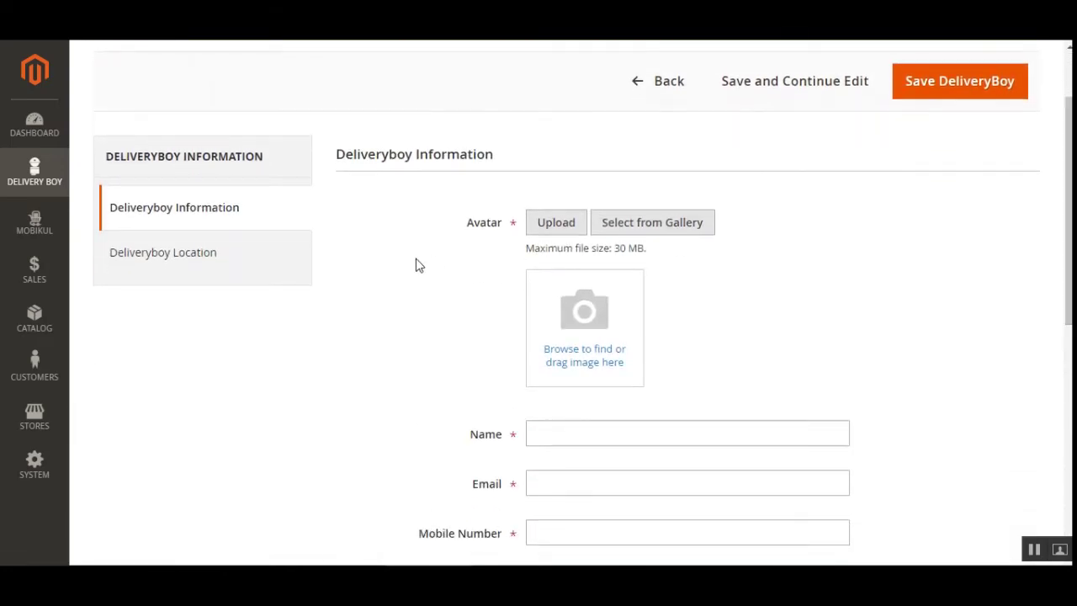
pyautogui.click(556, 223)
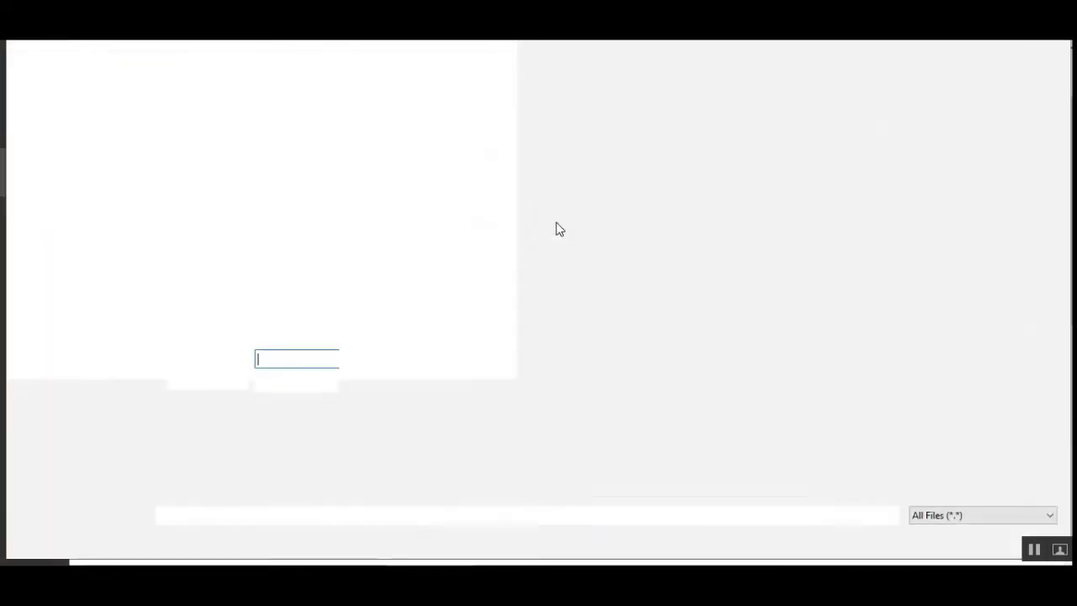
pyautogui.click(68, 120)
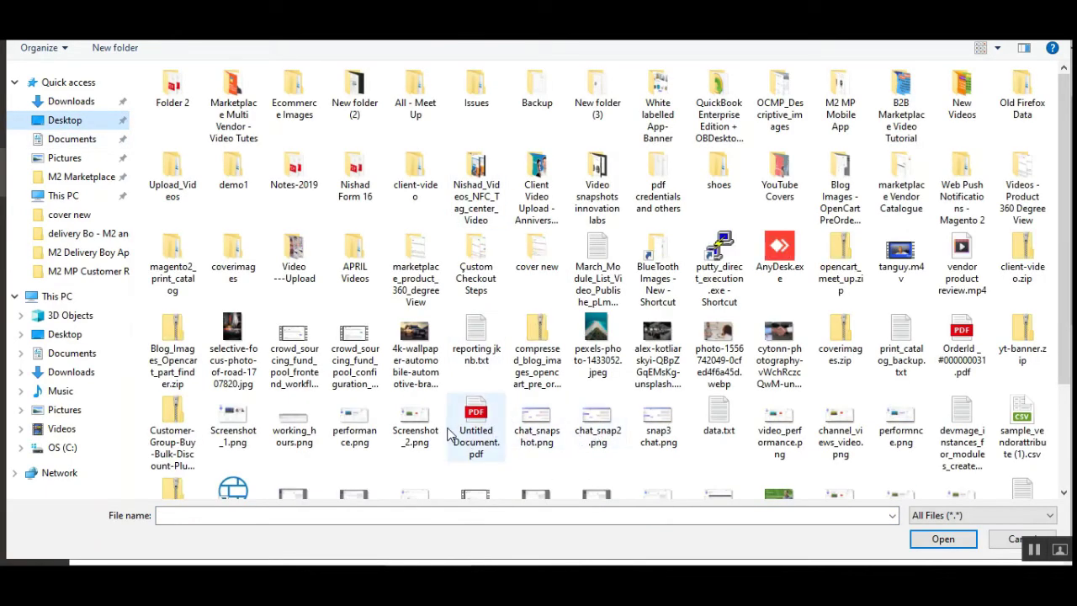
pyautogui.click(670, 341)
pyautogui.doubleClick(670, 340)
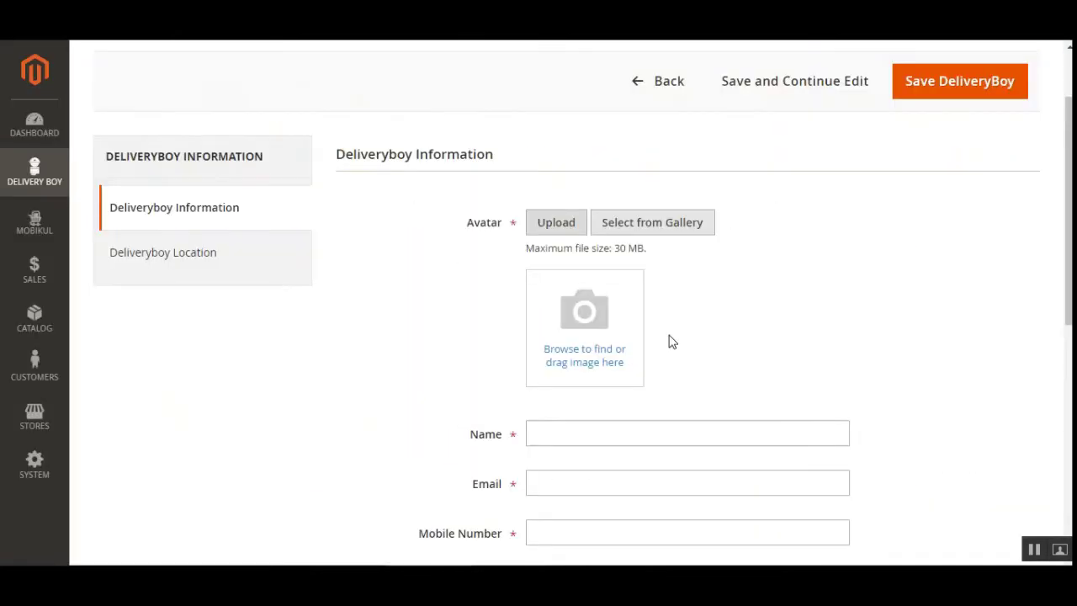
pyautogui.scroll(-2, 668, 341)
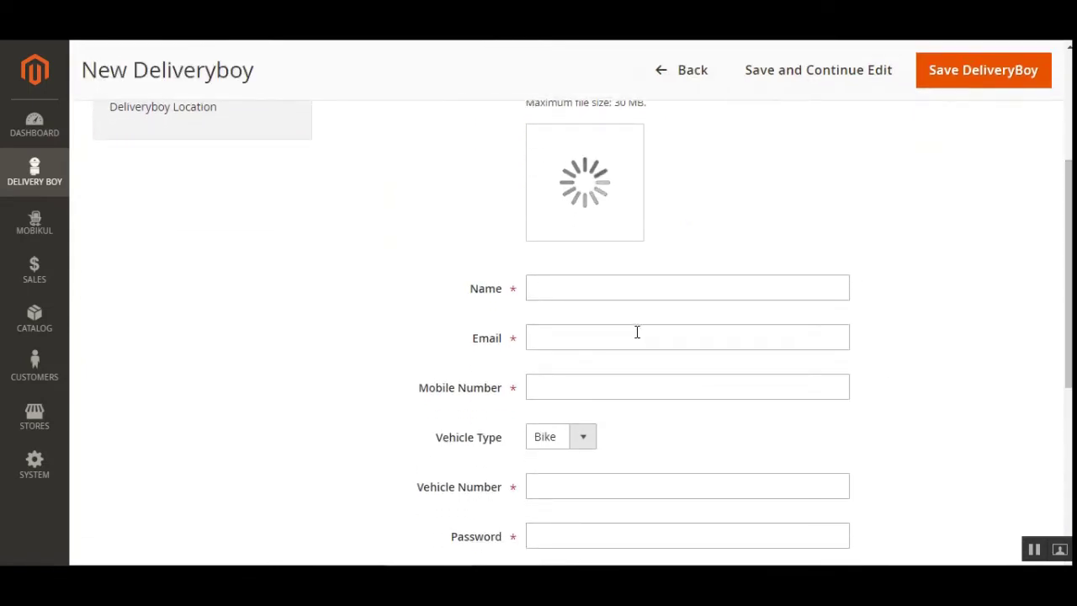
pyautogui.scroll(-2, 638, 332)
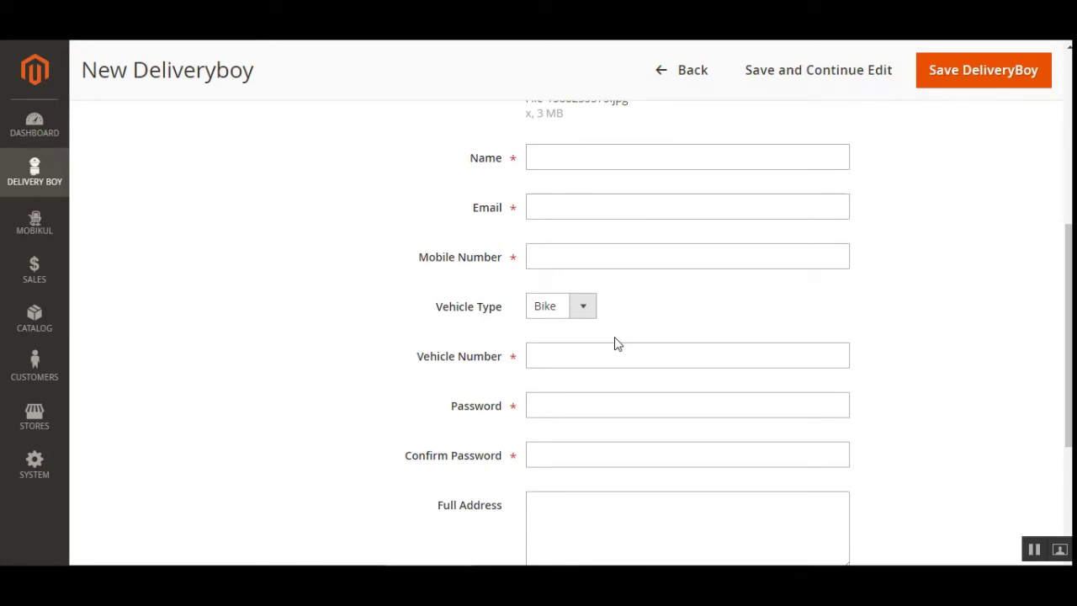
pyautogui.scroll(1, 589, 379)
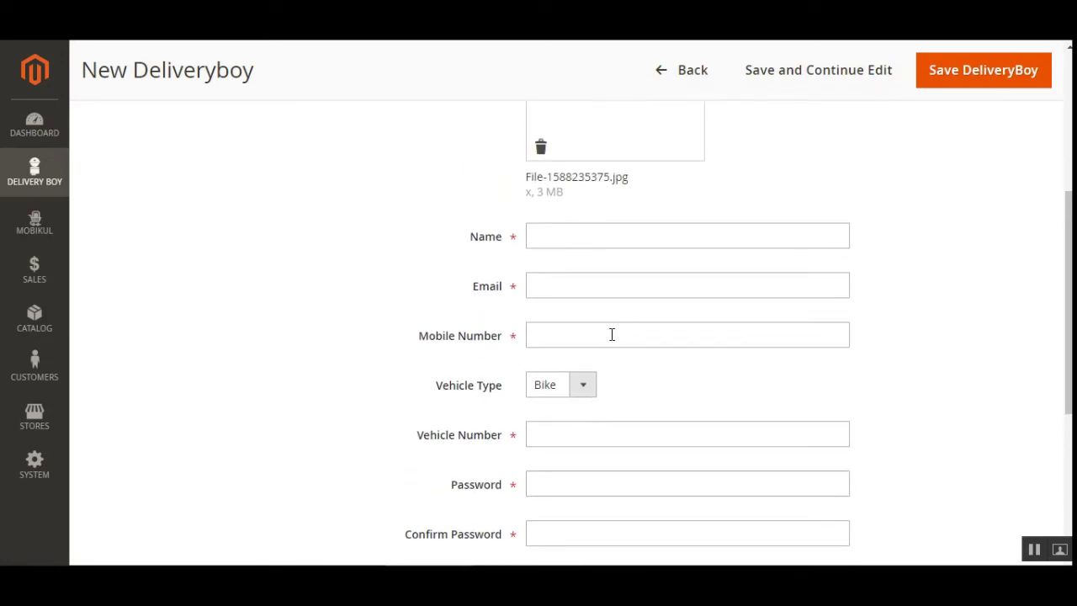
pyautogui.scroll(2, 608, 348)
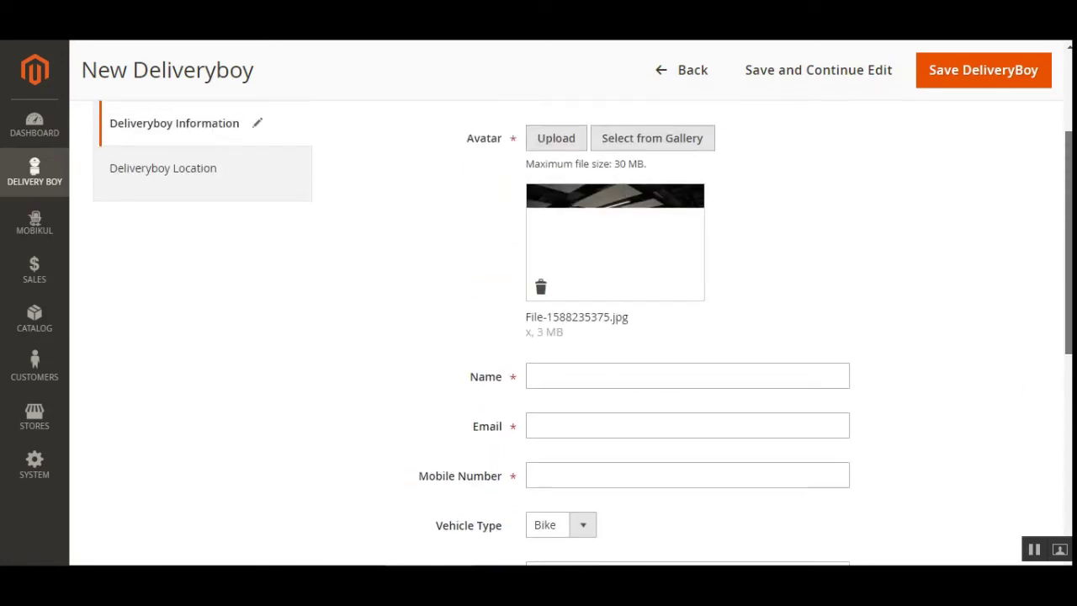
pyautogui.scroll(-1, 973, 329)
# Enter the delivery boy's name, email (correcting the @) and mobile number
pyautogui.click(568, 363)
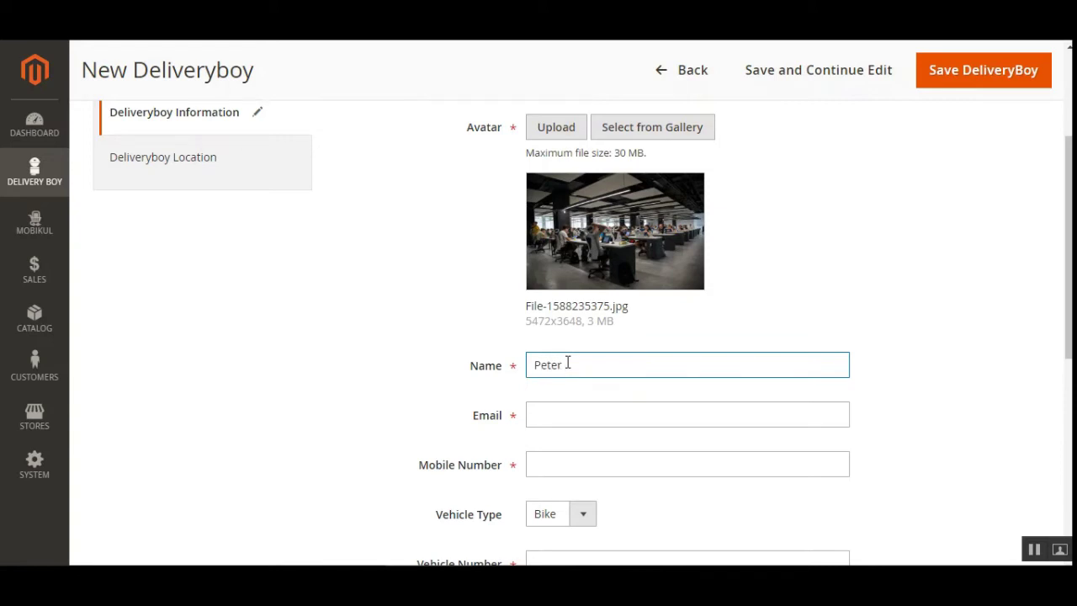
pyautogui.press('Tab')
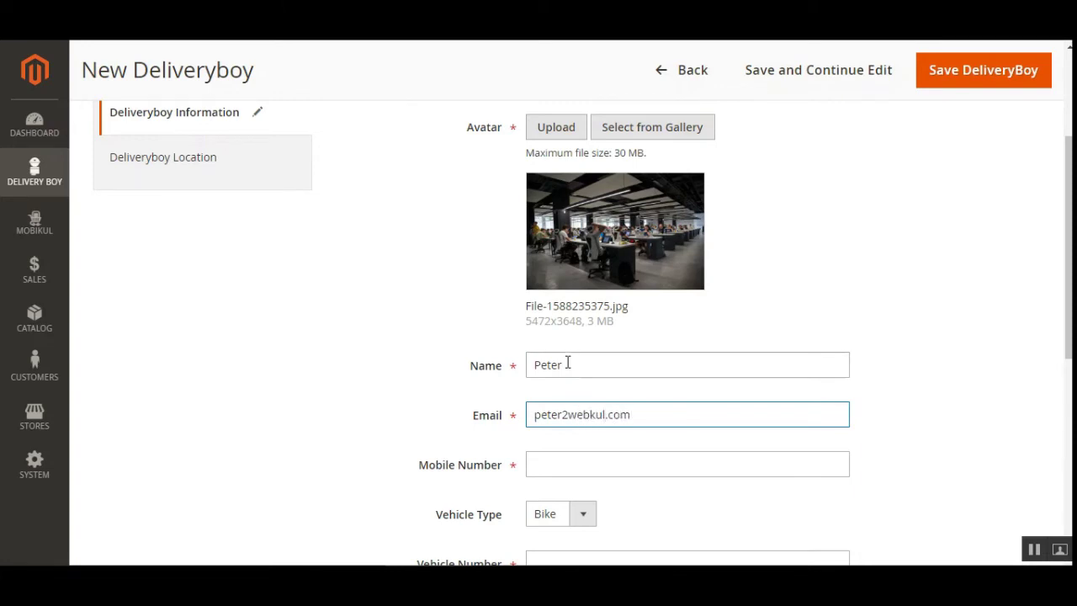
pyautogui.click(588, 476)
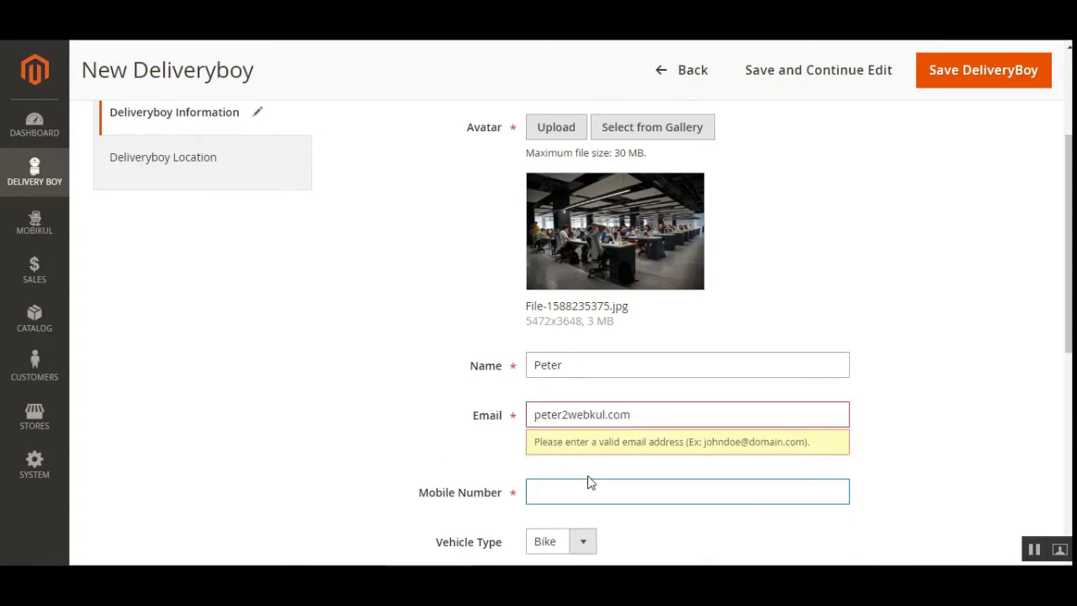
pyautogui.click(567, 413)
pyautogui.press('BackSpace')
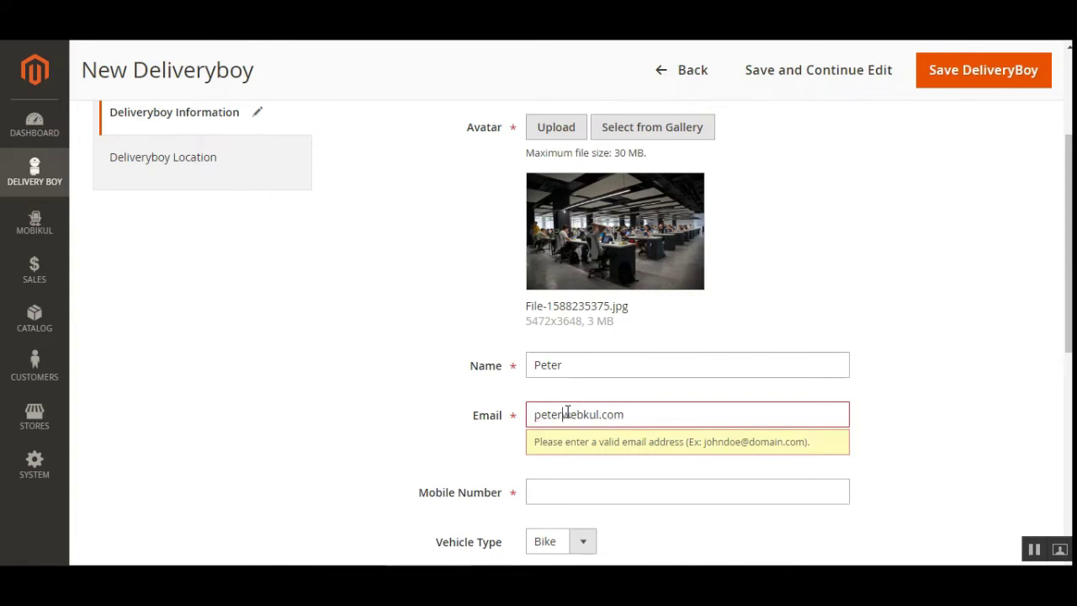
pyautogui.write('@')
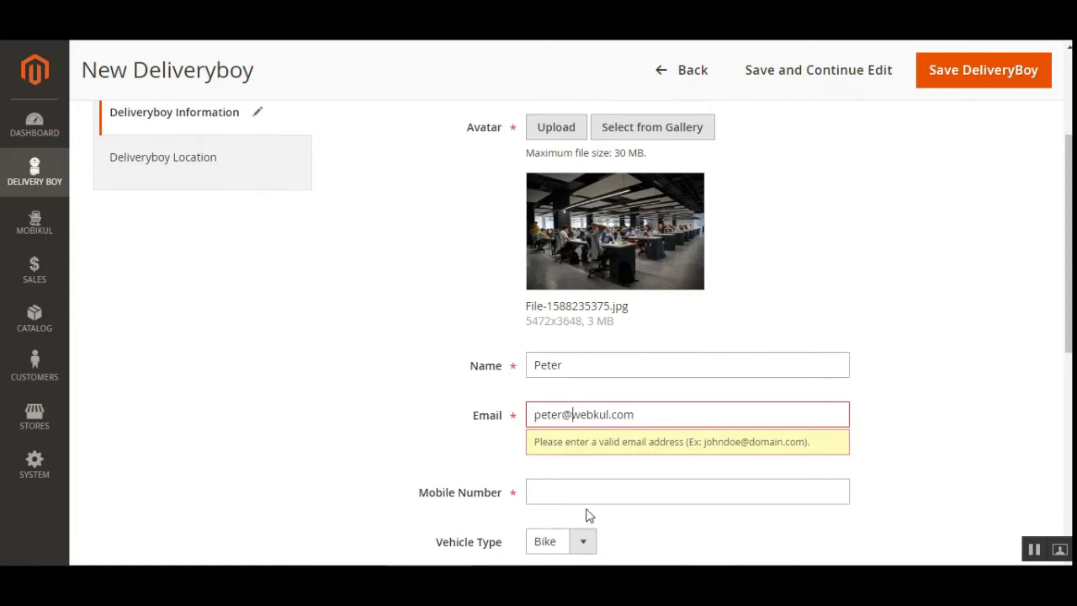
pyautogui.click(587, 494)
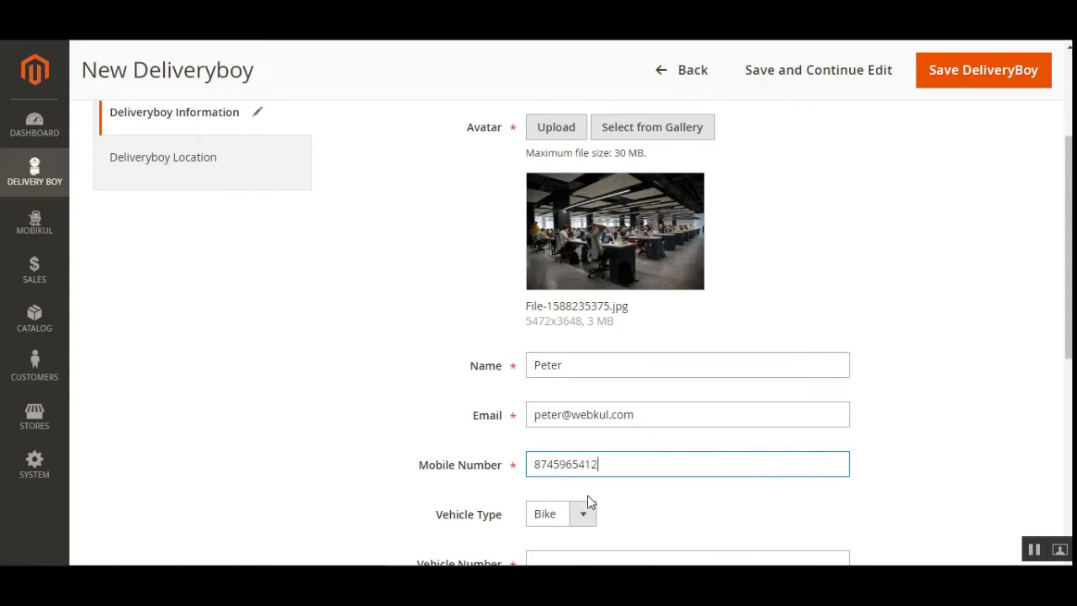
# Keep Bike as vehicle type, then fill in the vehicle number and account password
pyautogui.scroll(-1, 588, 494)
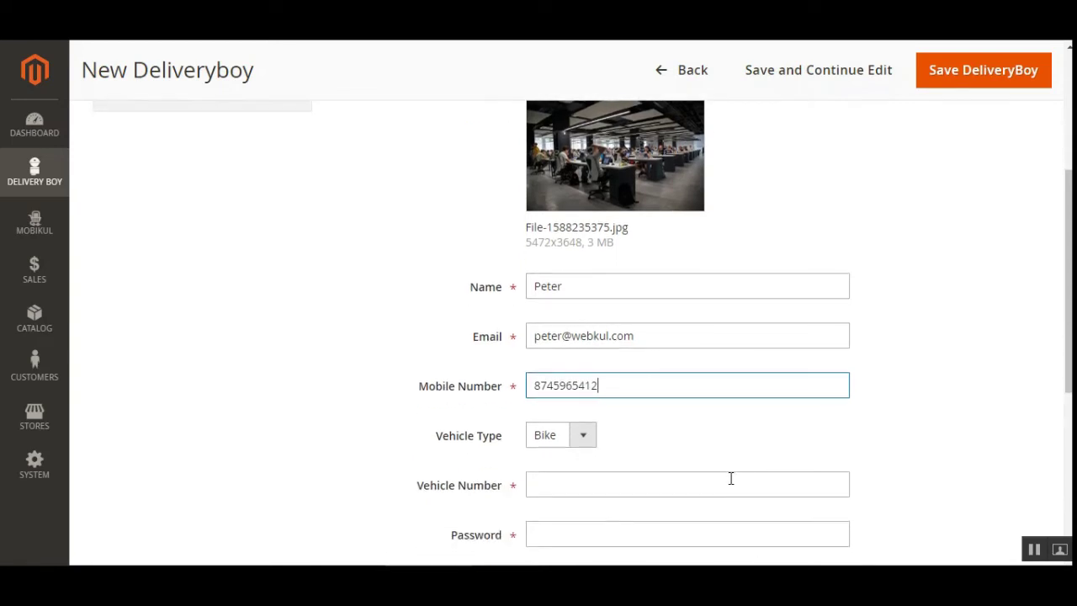
pyautogui.click(589, 436)
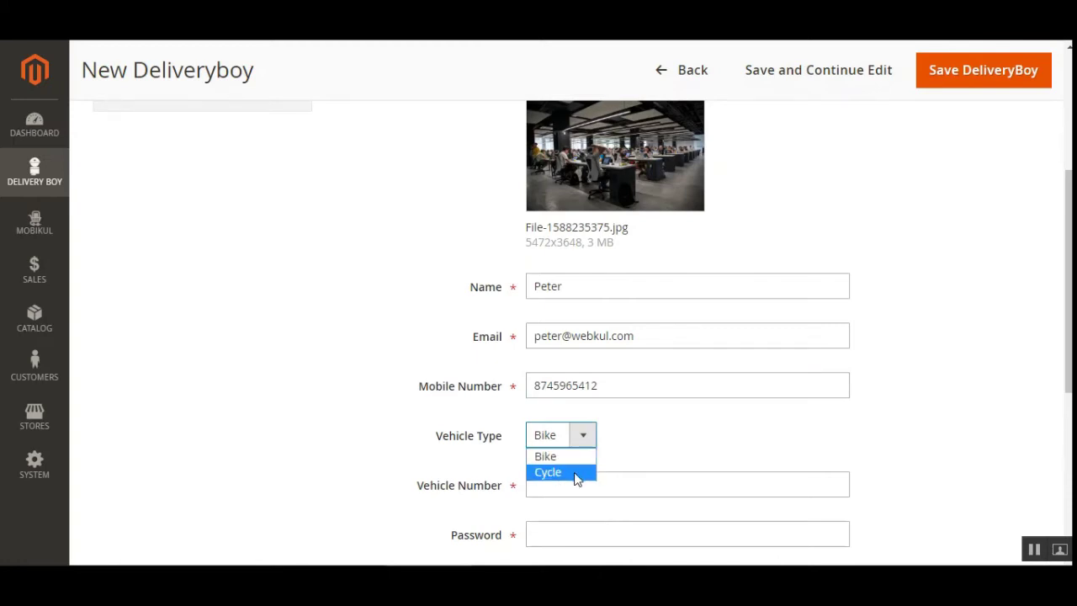
pyautogui.click(577, 461)
pyautogui.scroll(-2, 967, 438)
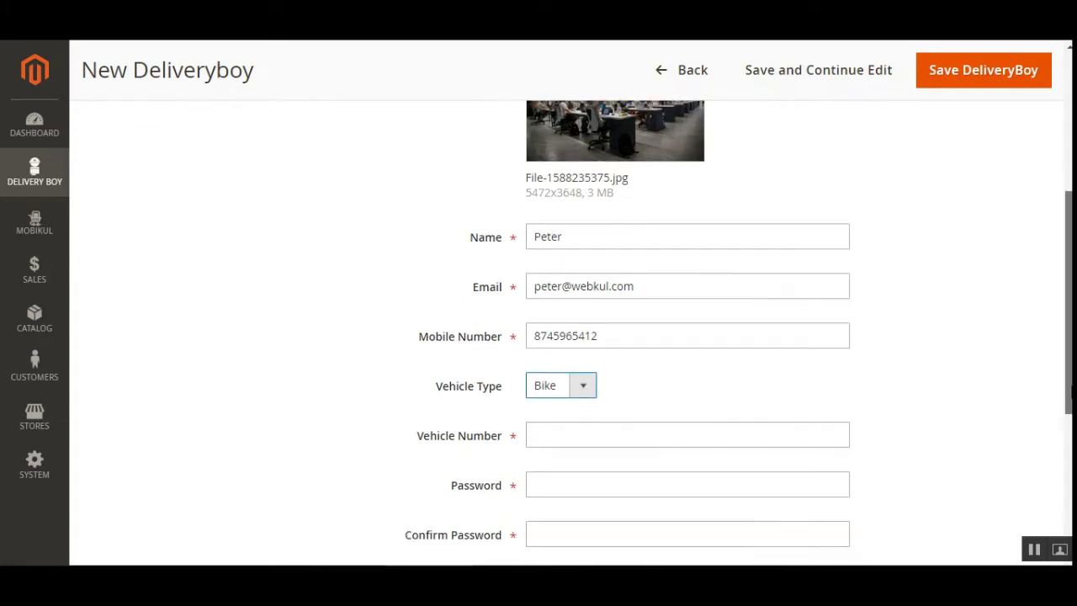
pyautogui.click(552, 349)
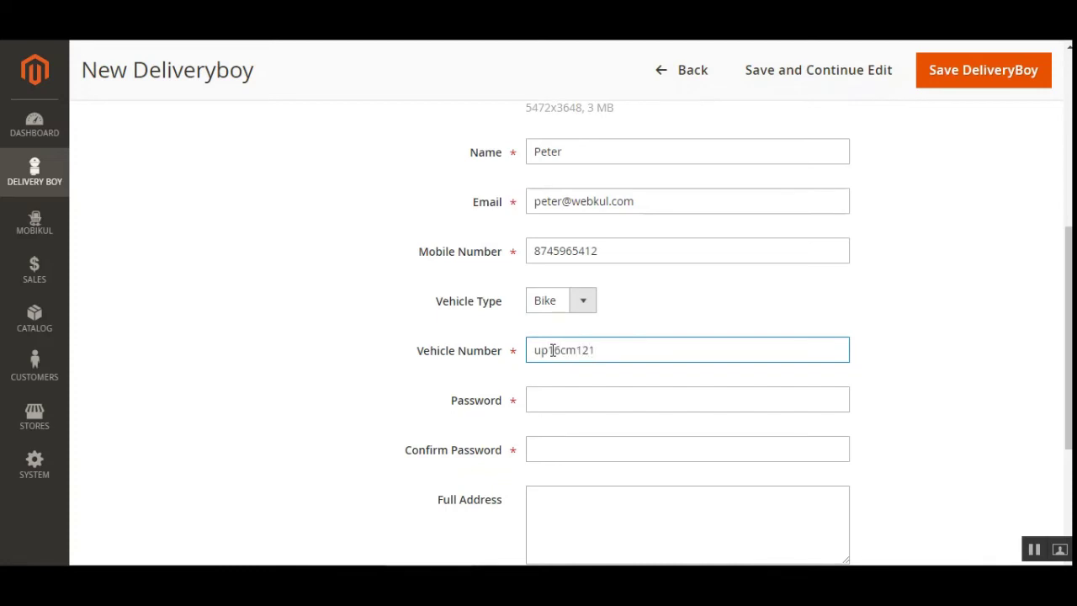
pyautogui.click(561, 410)
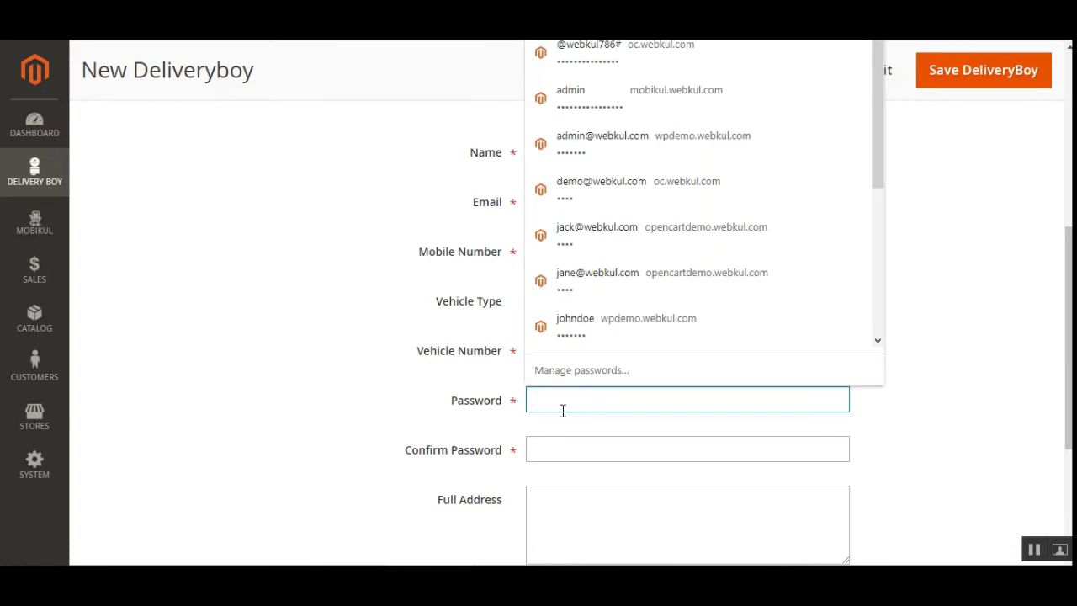
pyautogui.write('p')
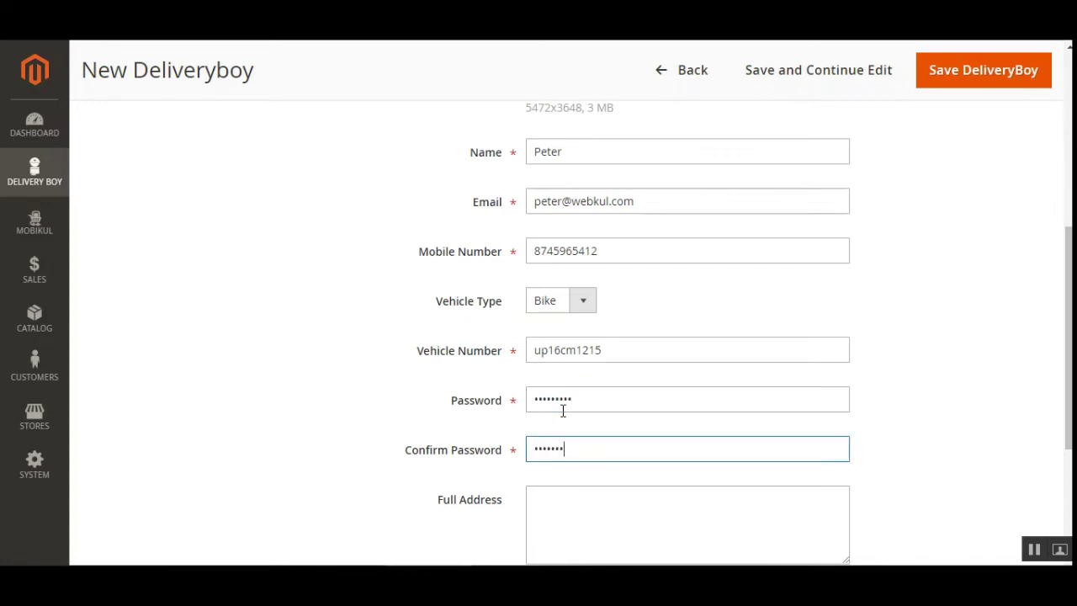
pyautogui.scroll(-3, 563, 410)
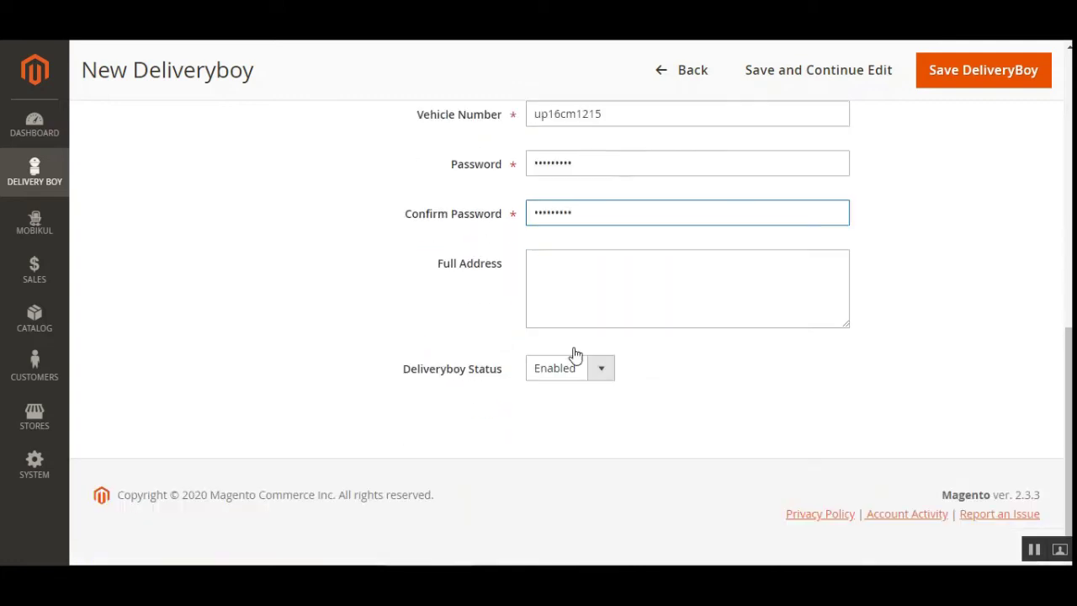
pyautogui.click(575, 256)
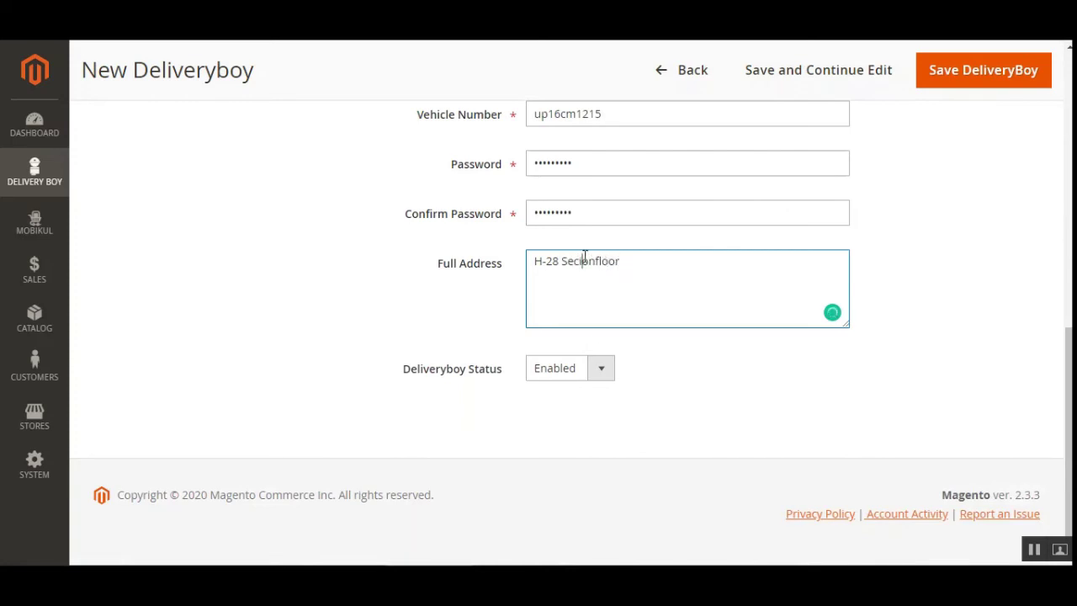
pyautogui.press('BackSpace')
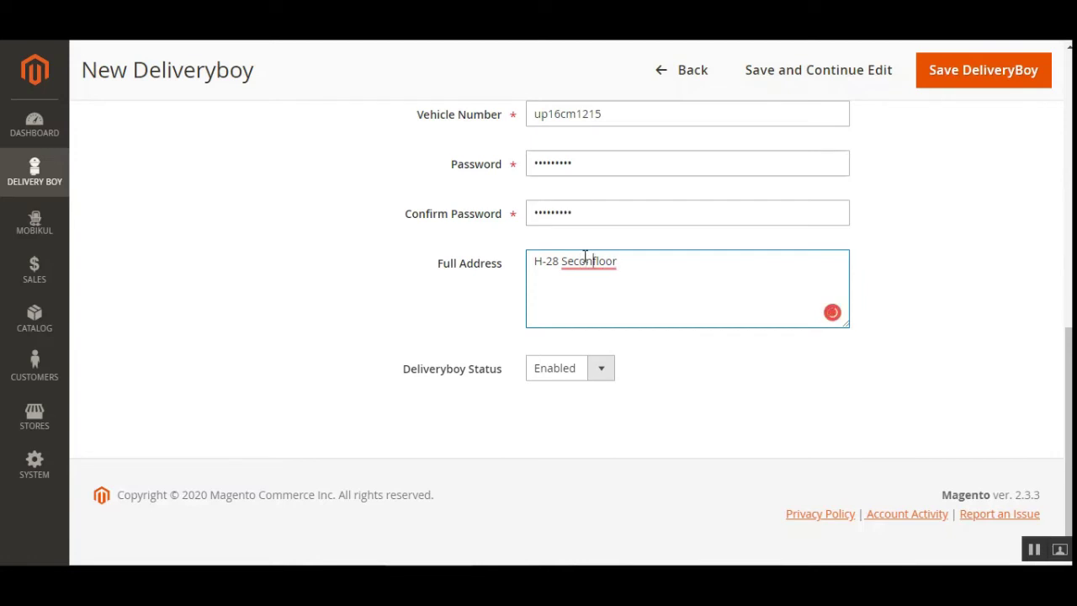
pyautogui.write('d')
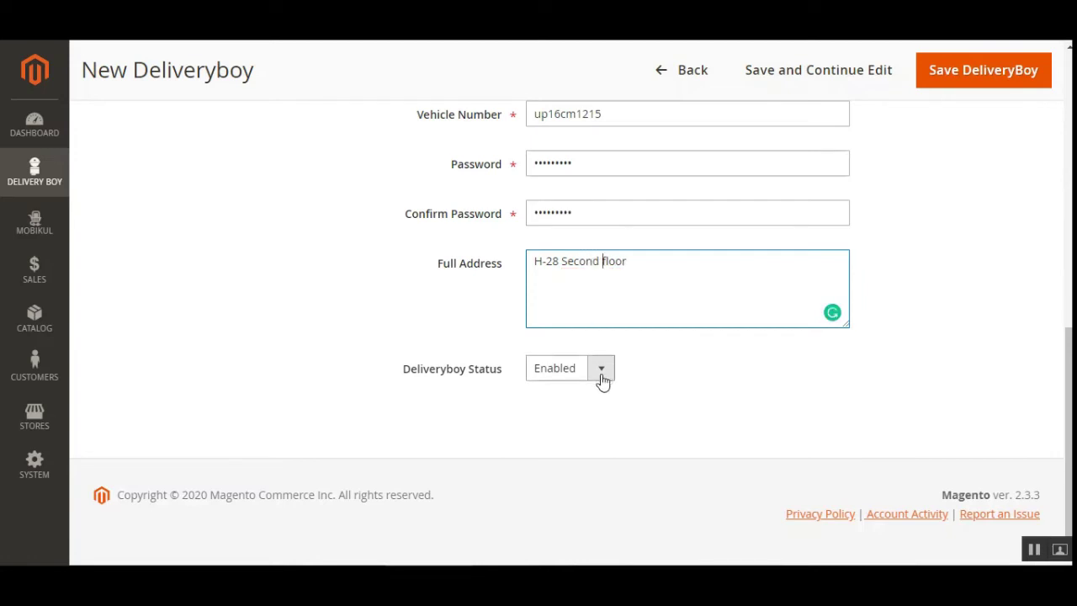
pyautogui.click(601, 370)
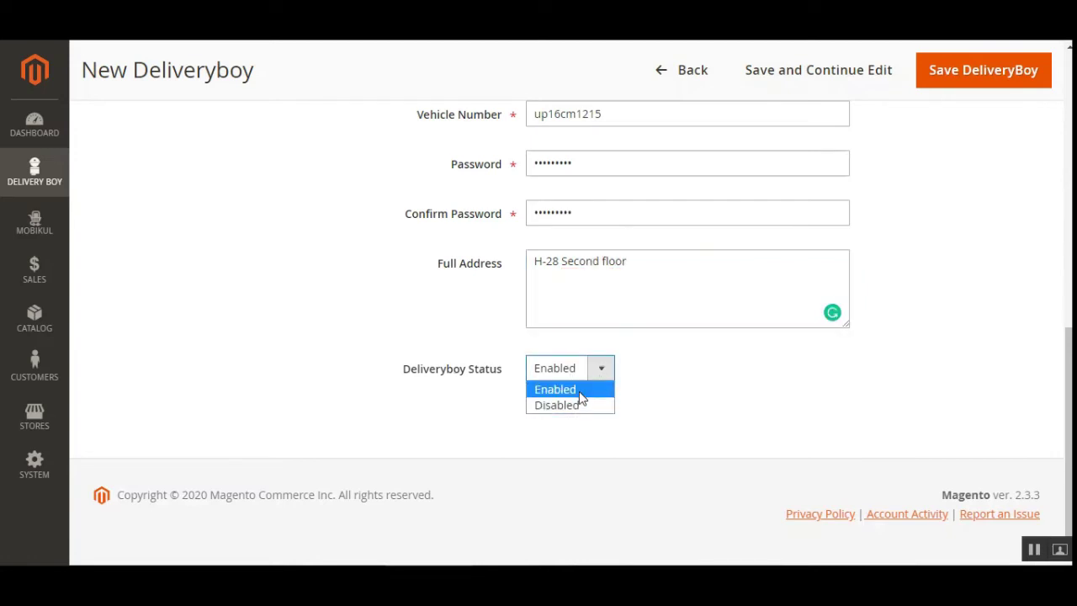
pyautogui.click(720, 377)
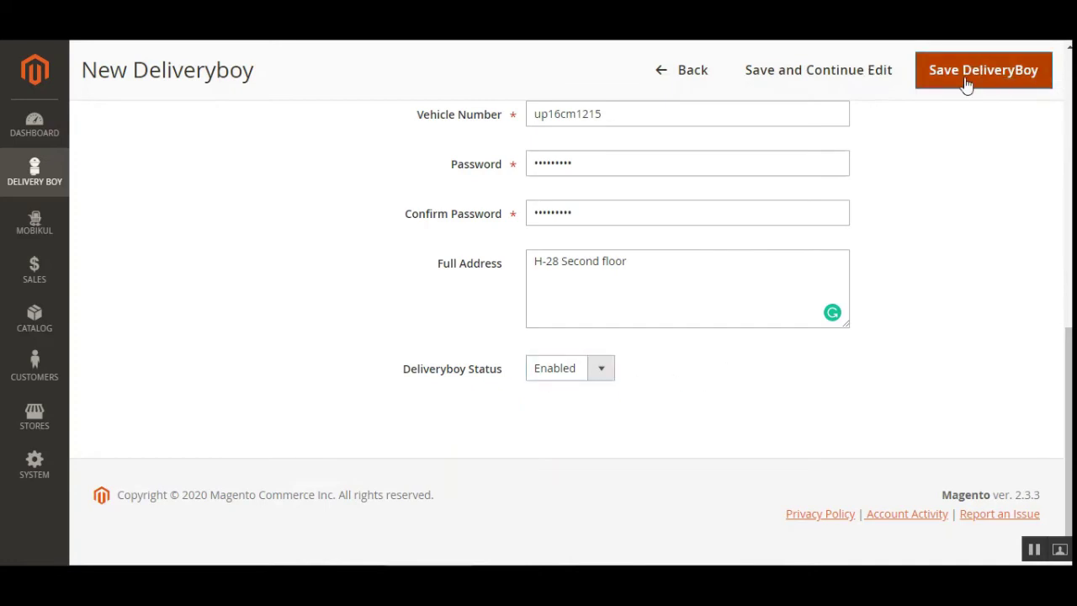
pyautogui.click(966, 81)
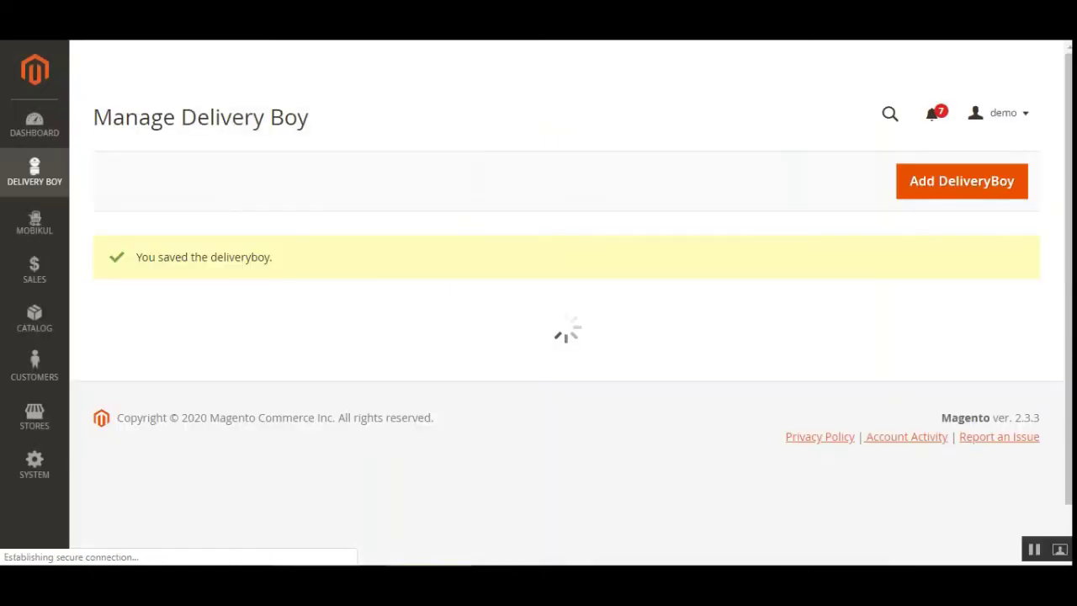
pyautogui.click(834, 282)
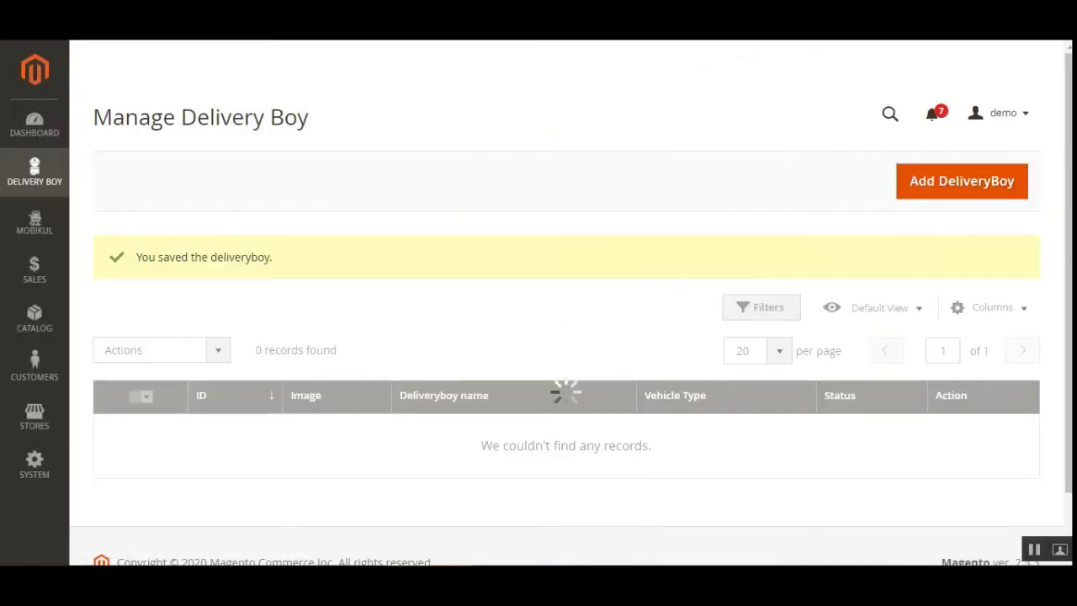
pyautogui.scroll(-2, 890, 293)
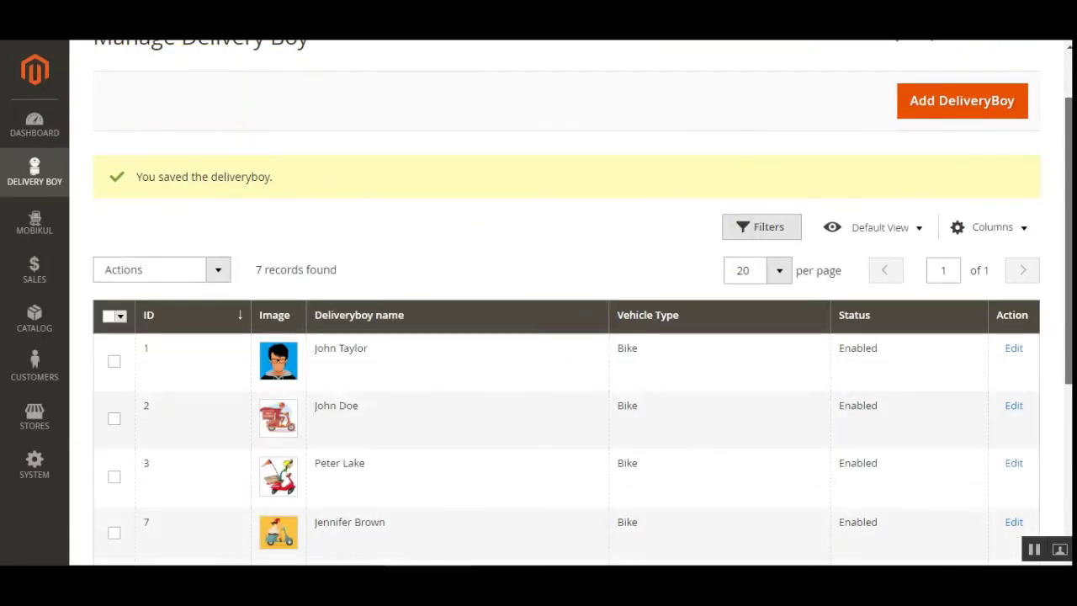
pyautogui.scroll(-5, 496, 353)
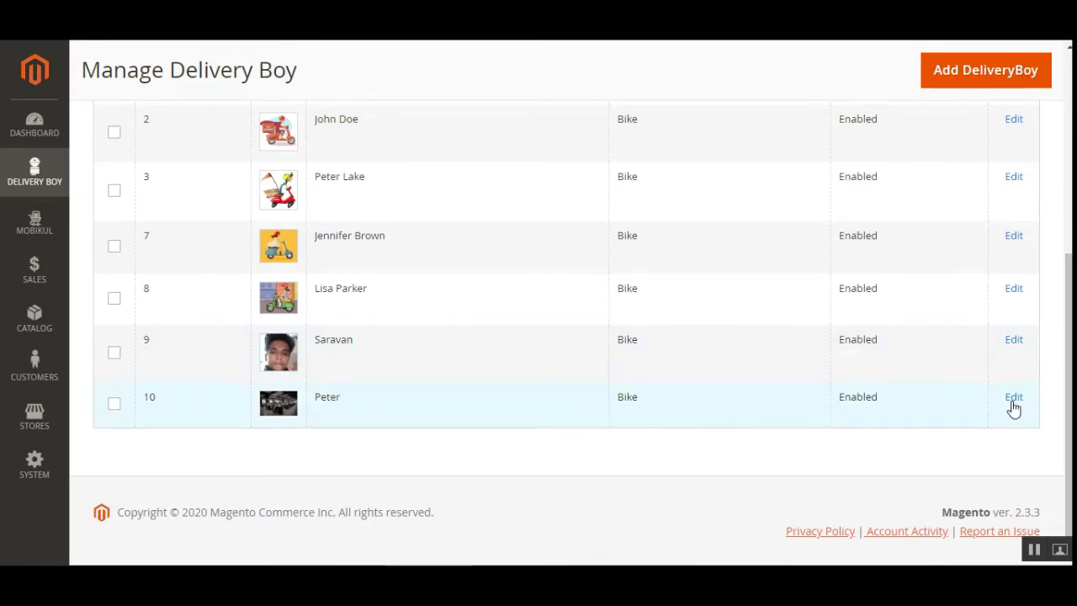
pyautogui.moveTo(1011, 402); pyautogui.dragTo(752, 443)
# Open delivery boy record 10 for editing and scroll through its saved information
pyautogui.click(1015, 402)
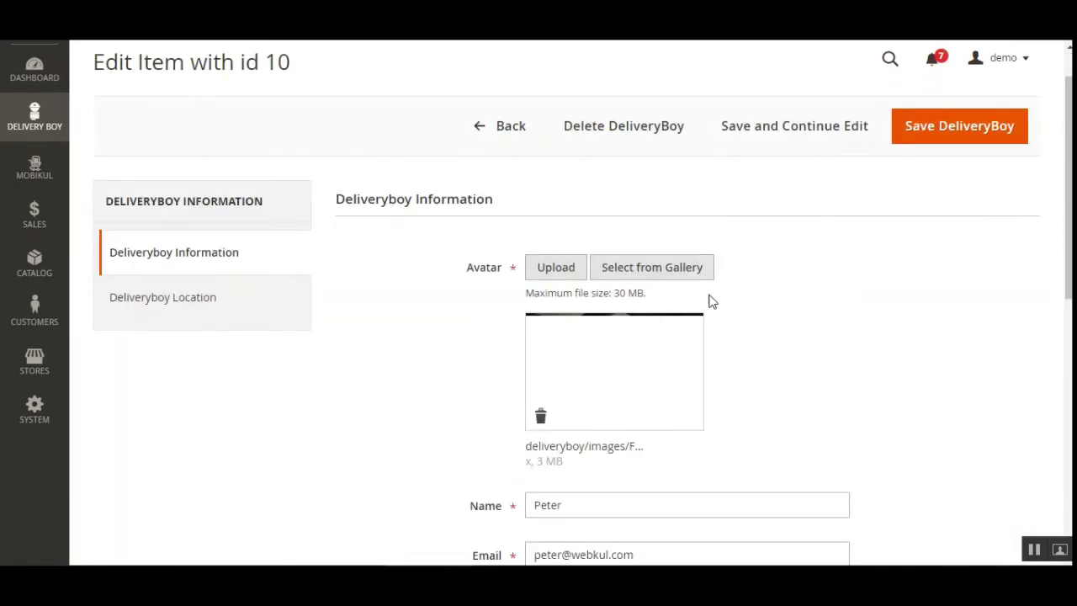
pyautogui.scroll(-5, 580, 337)
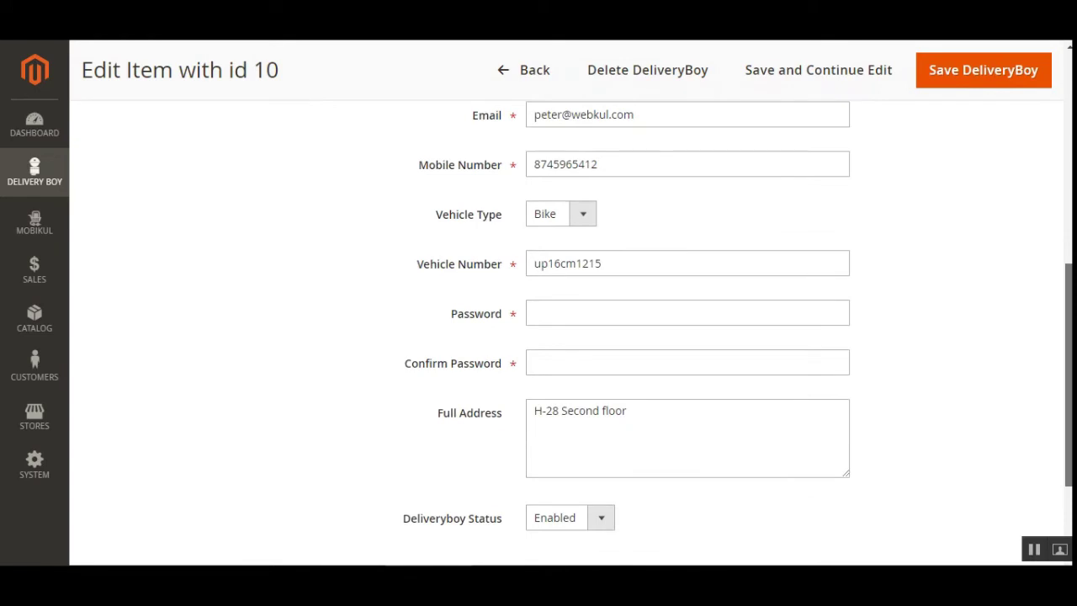
pyautogui.scroll(3, 580, 336)
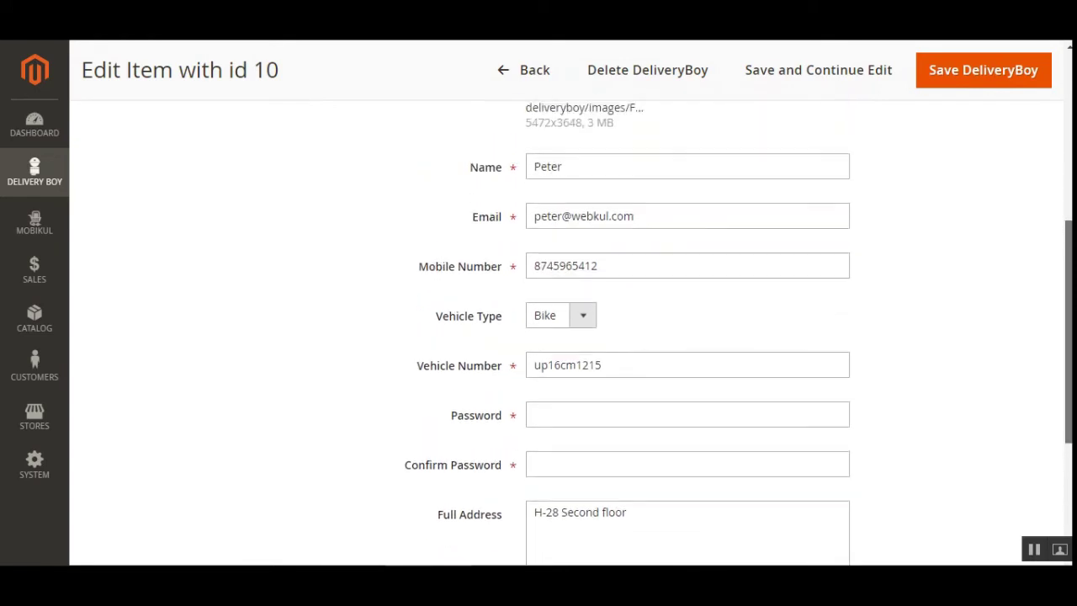
pyautogui.scroll(5, 580, 336)
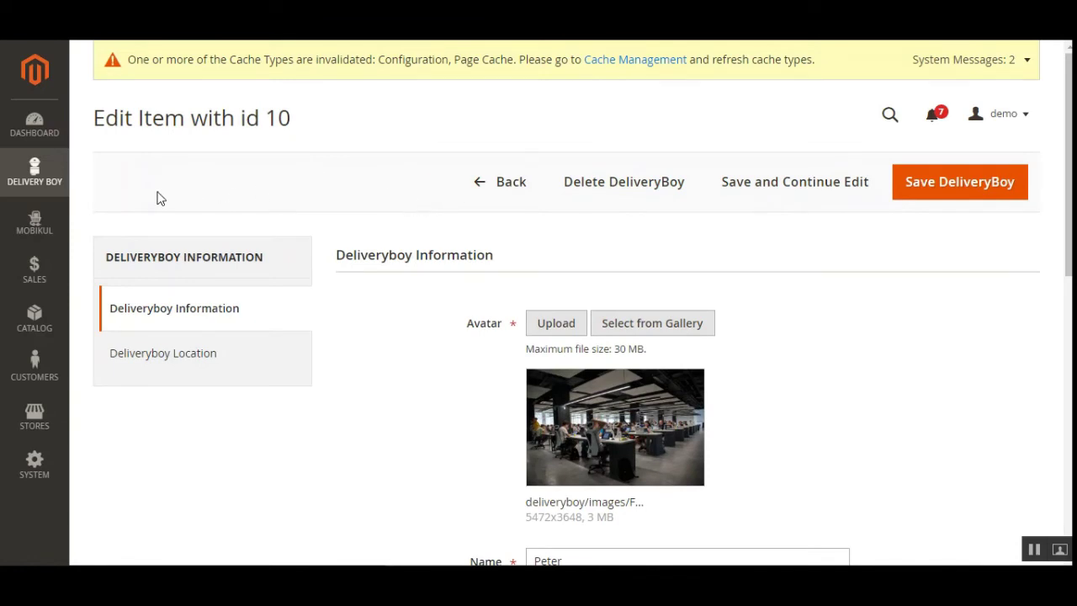
pyautogui.click(35, 169)
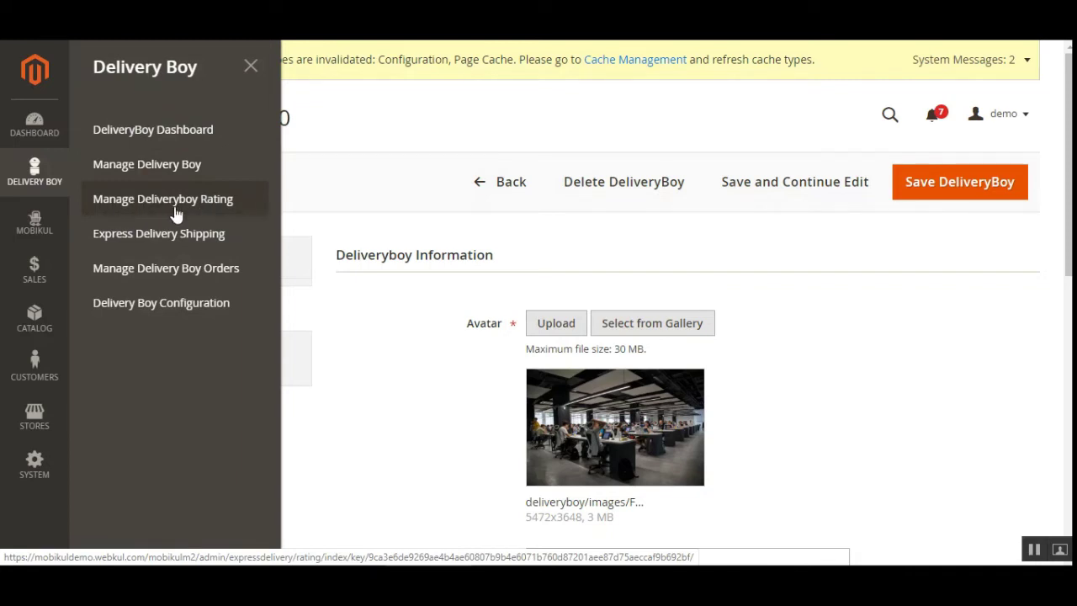
# Open Manage Deliveryboy Rating in a new tab and check its bulk actions list
pyautogui.rightClick(165, 206)
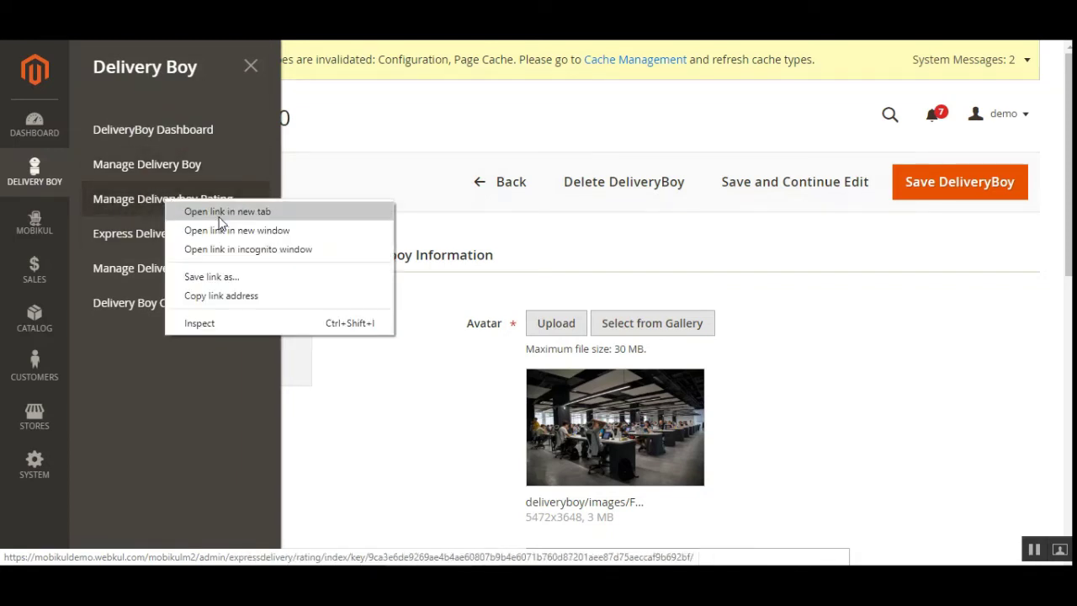
pyautogui.click(277, 210)
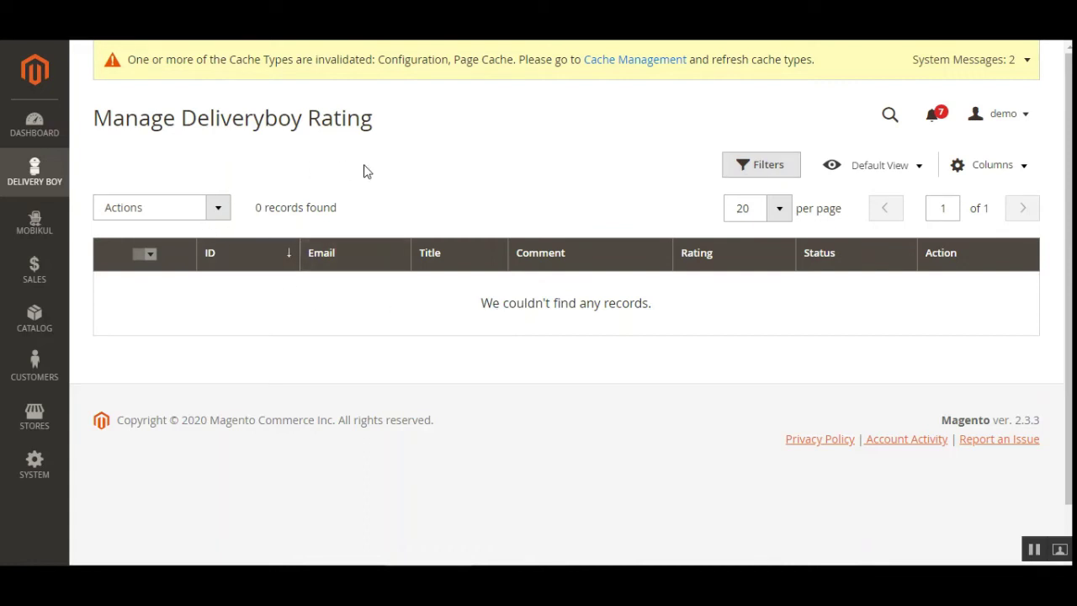
pyautogui.click(216, 209)
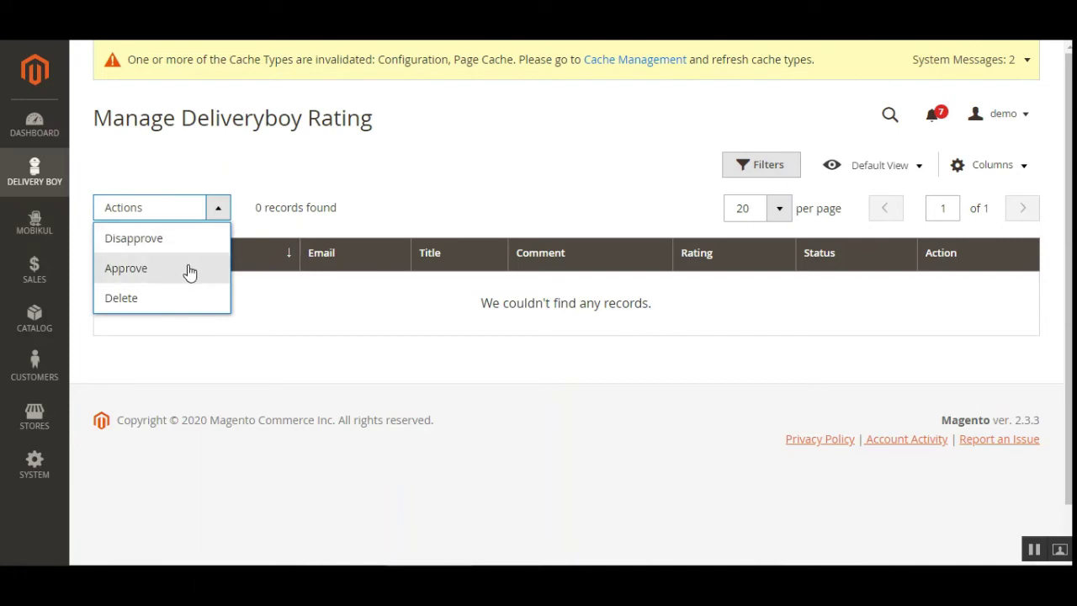
pyautogui.click(382, 153)
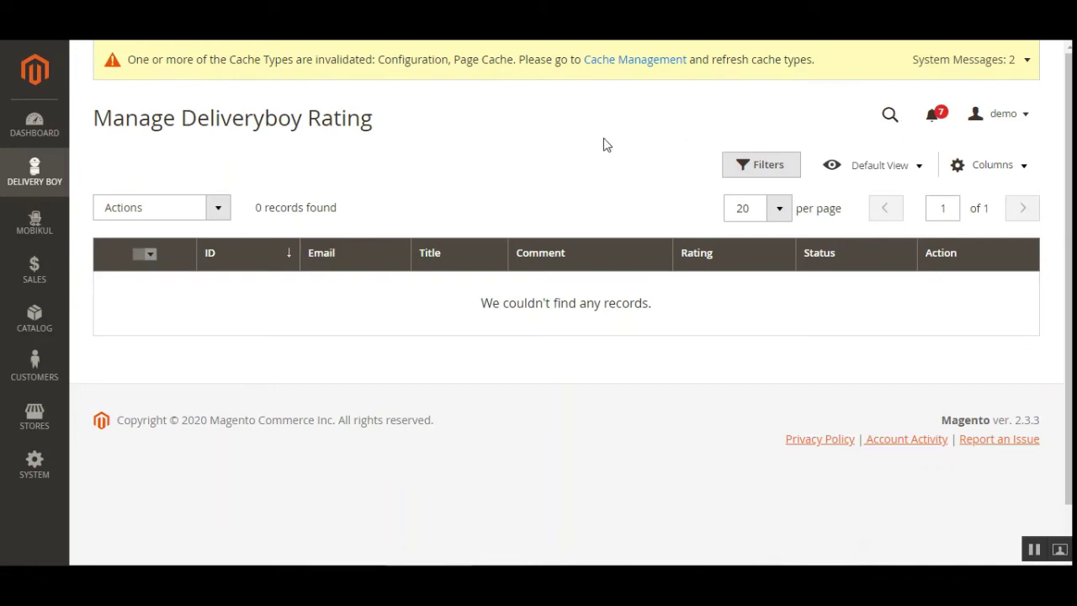
pyautogui.click(63, 182)
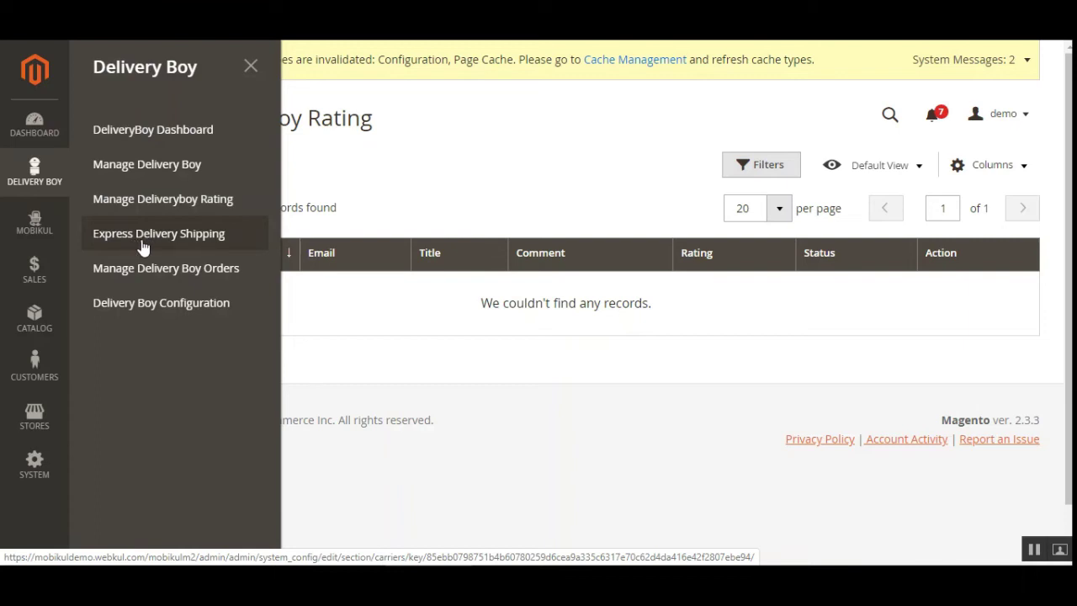
# Go to Express Delivery Shipping and expand the Express Few Hour Delivery settings
pyautogui.click(209, 243)
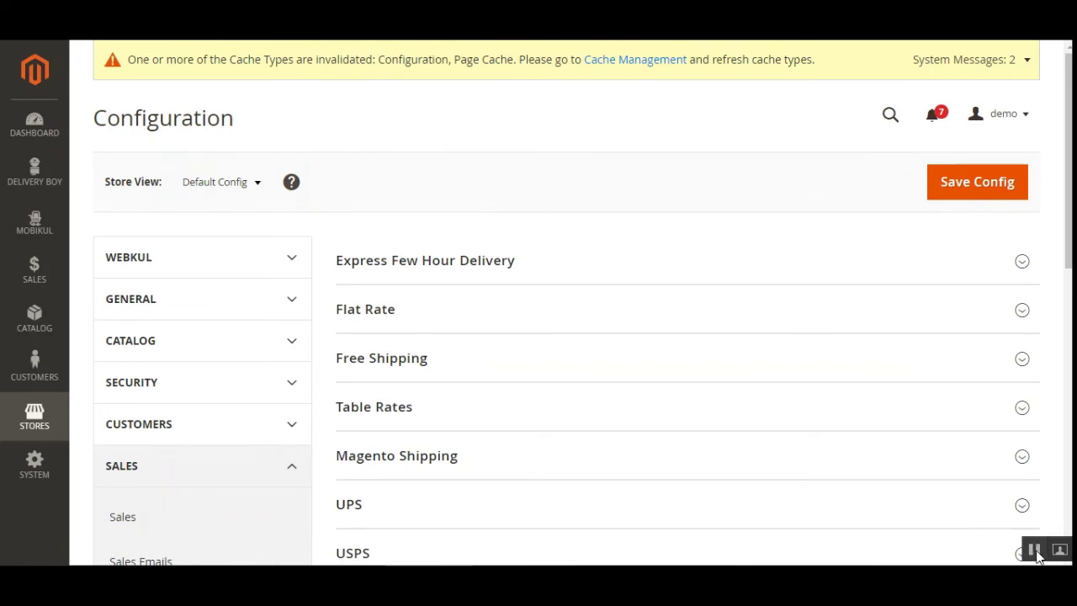
pyautogui.click(454, 274)
pyautogui.moveTo(1068, 210); pyautogui.dragTo(1067, 236)
pyautogui.click(34, 172)
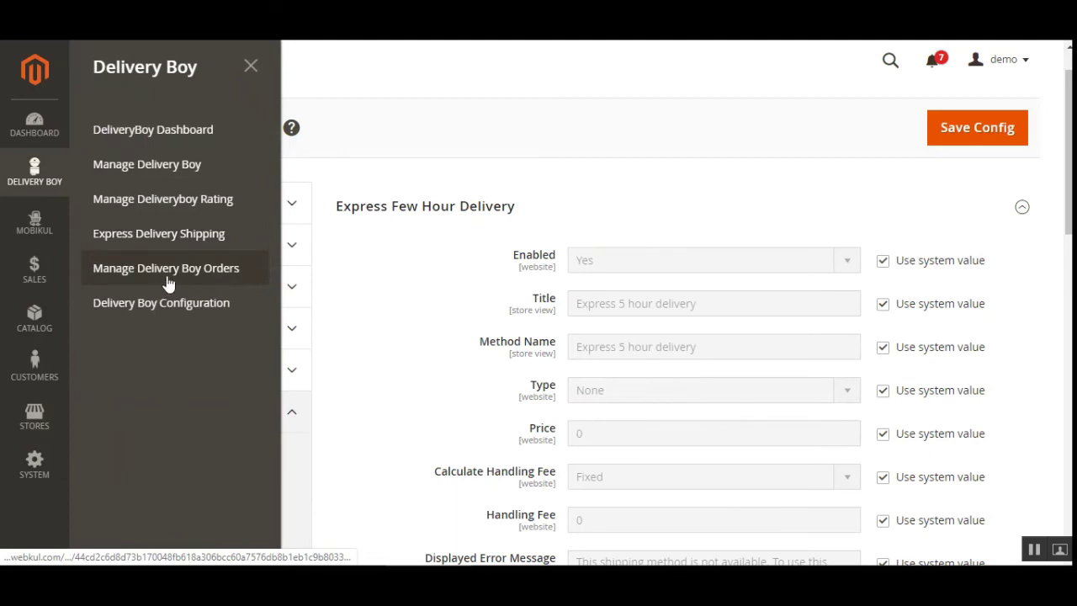
# Open Manage Delivery Boy Orders in a new tab and view the first order
pyautogui.rightClick(195, 272)
pyautogui.click(232, 281)
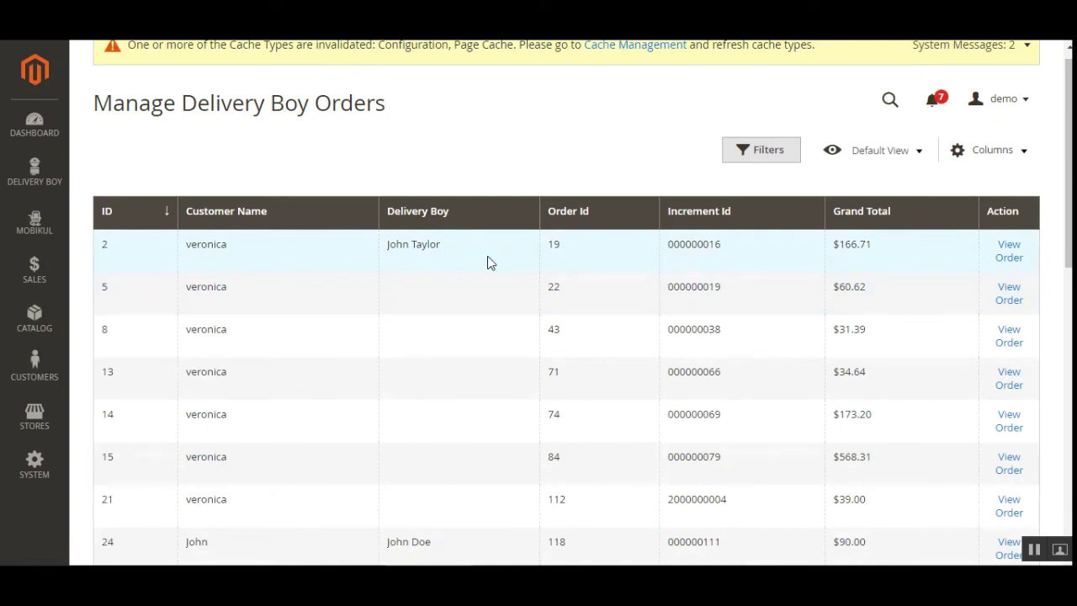
pyautogui.moveTo(395, 245); pyautogui.dragTo(428, 245)
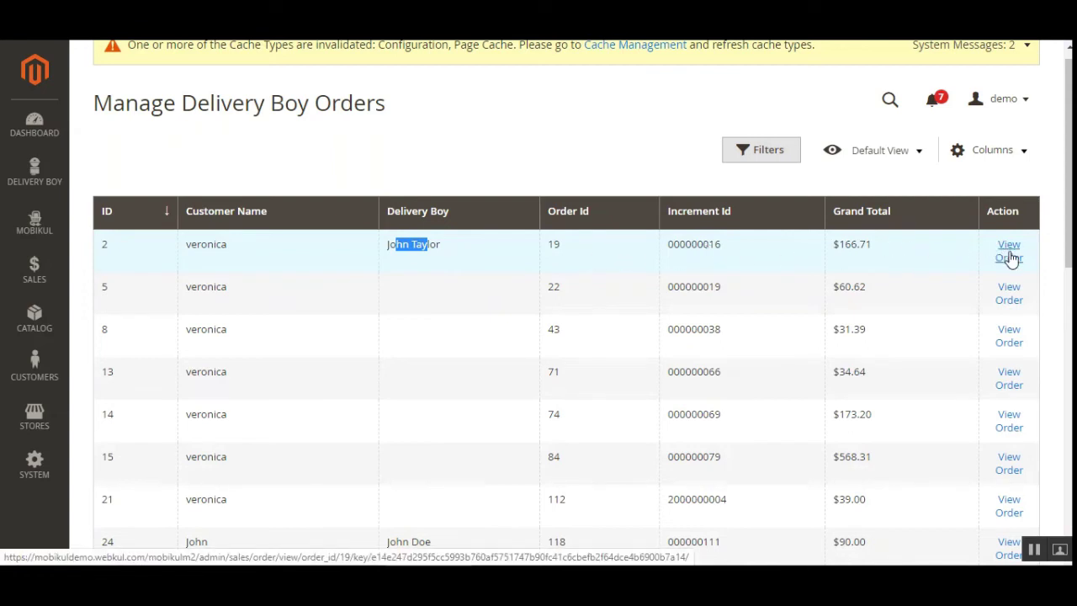
pyautogui.click(1010, 258)
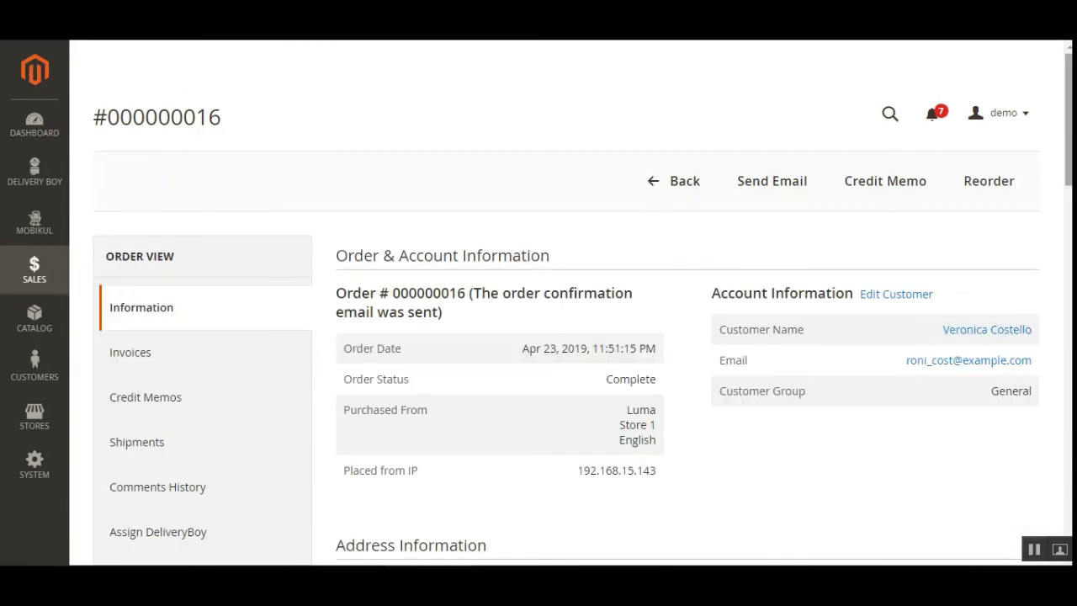
# Assign order #000000016 to the available delivery boy in the Assign DeliveryBoy tab
pyautogui.scroll(-2, 160, 303)
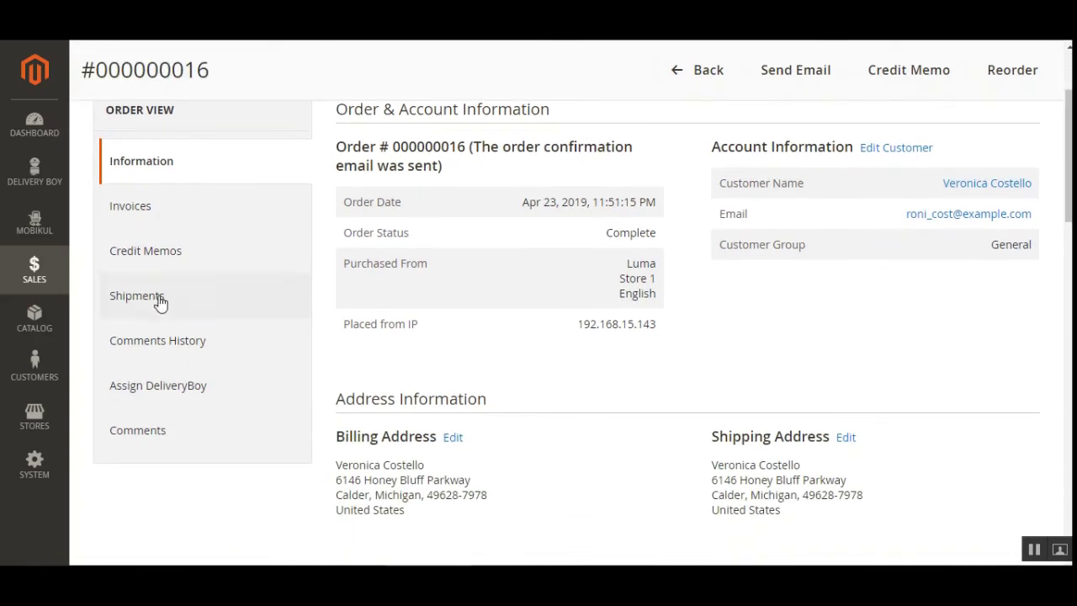
pyautogui.click(160, 302)
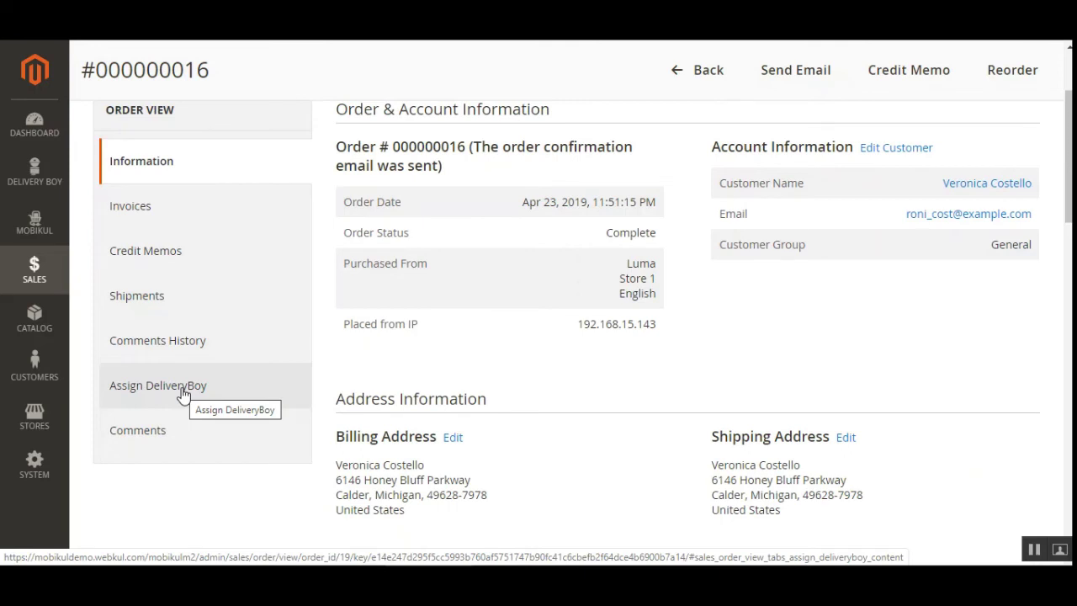
pyautogui.click(182, 392)
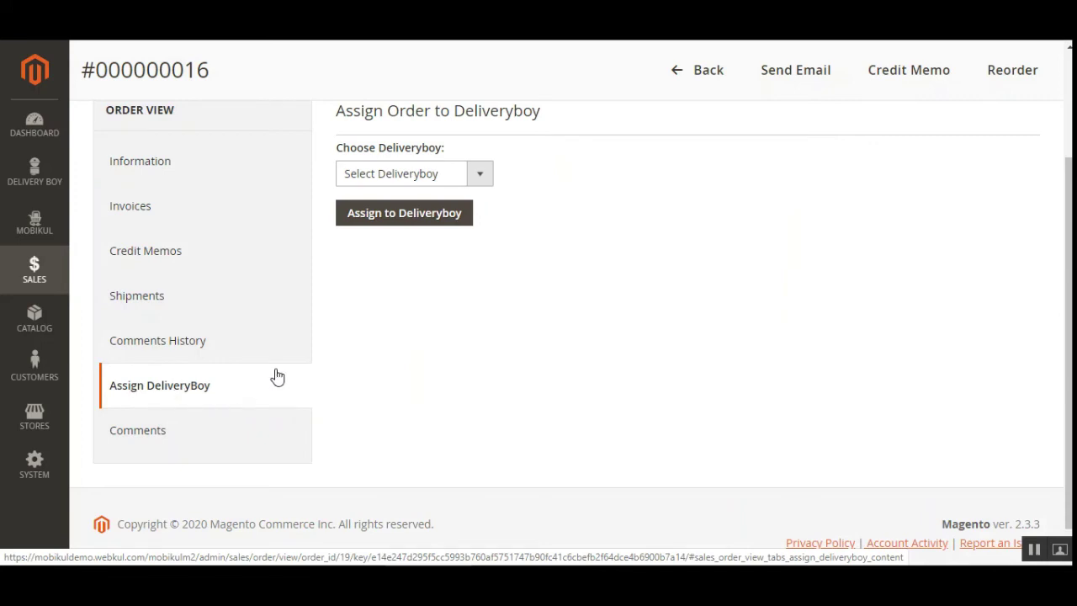
pyautogui.click(480, 175)
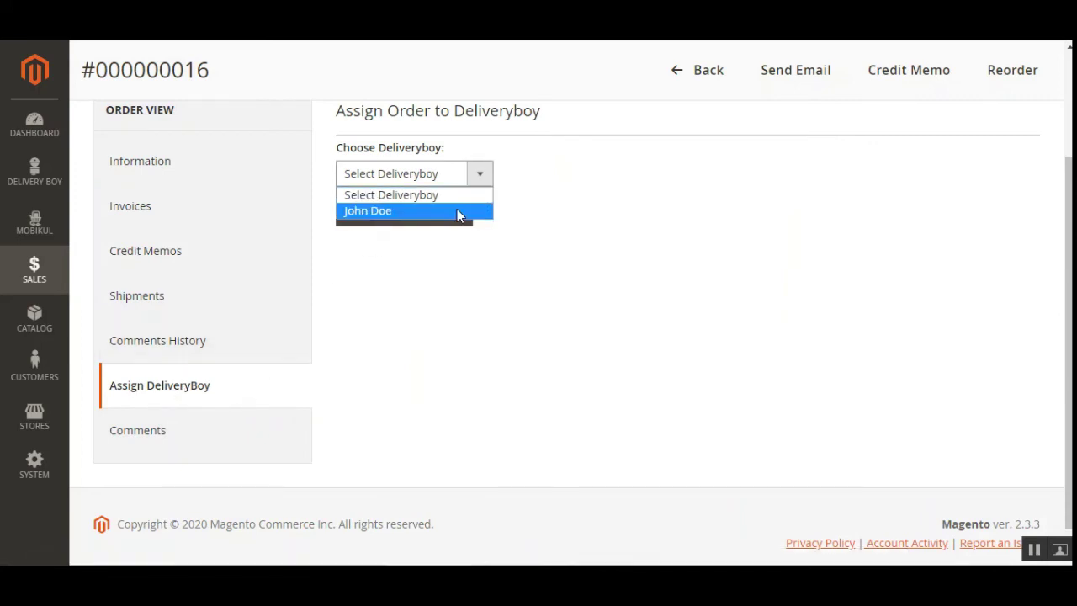
pyautogui.click(456, 211)
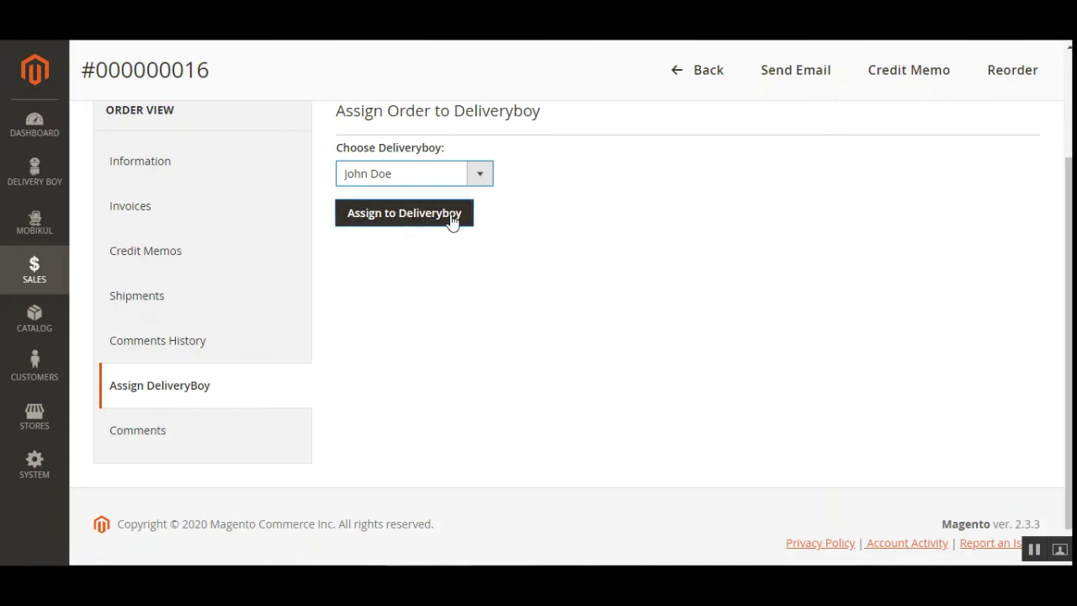
pyautogui.click(153, 439)
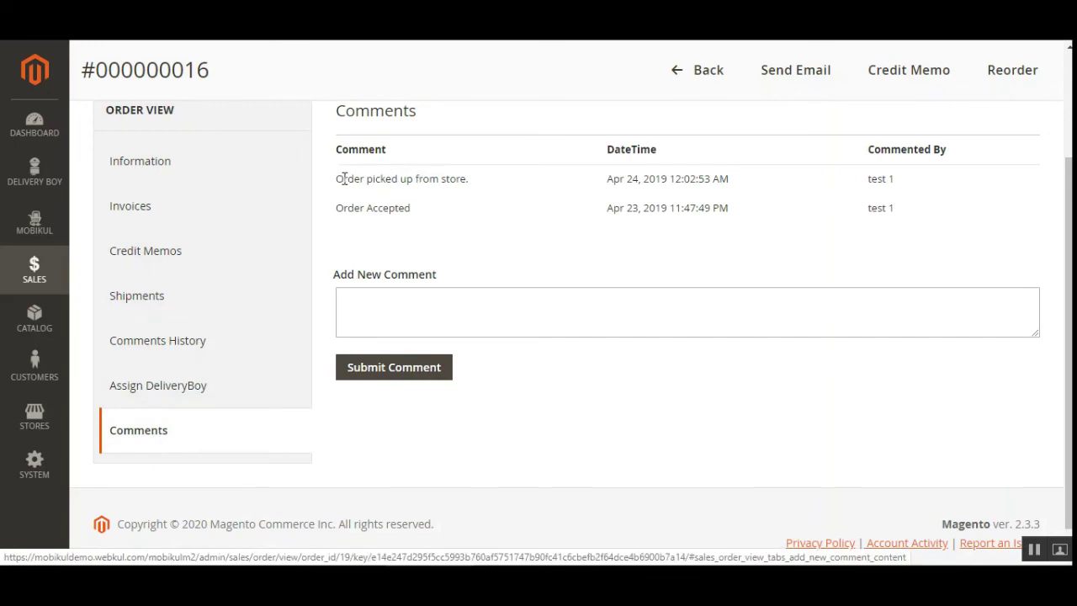
pyautogui.moveTo(344, 178); pyautogui.dragTo(450, 180)
pyautogui.click(474, 187)
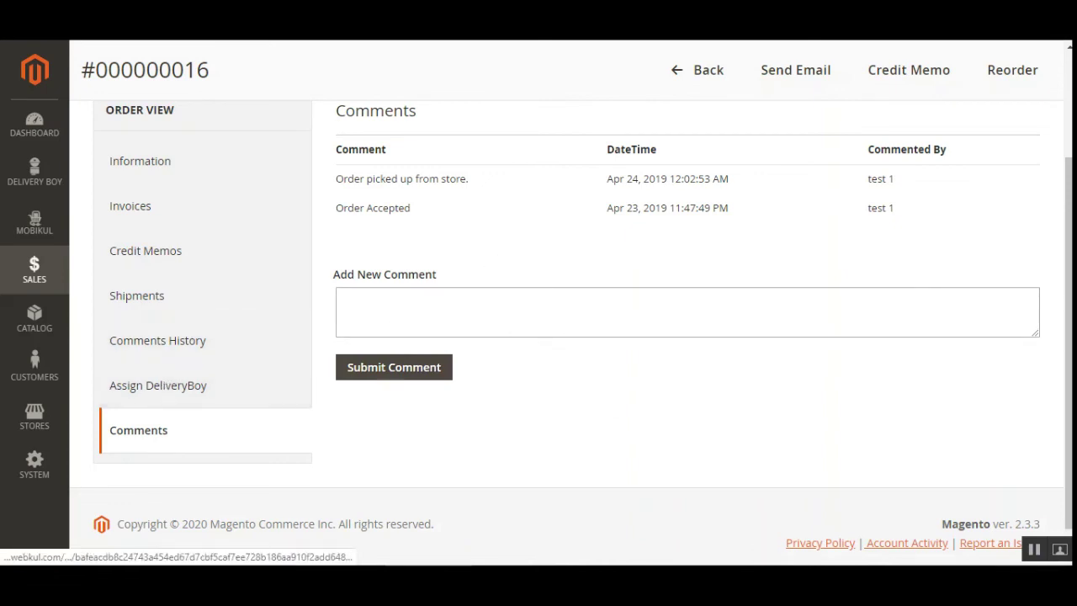
pyautogui.click(35, 171)
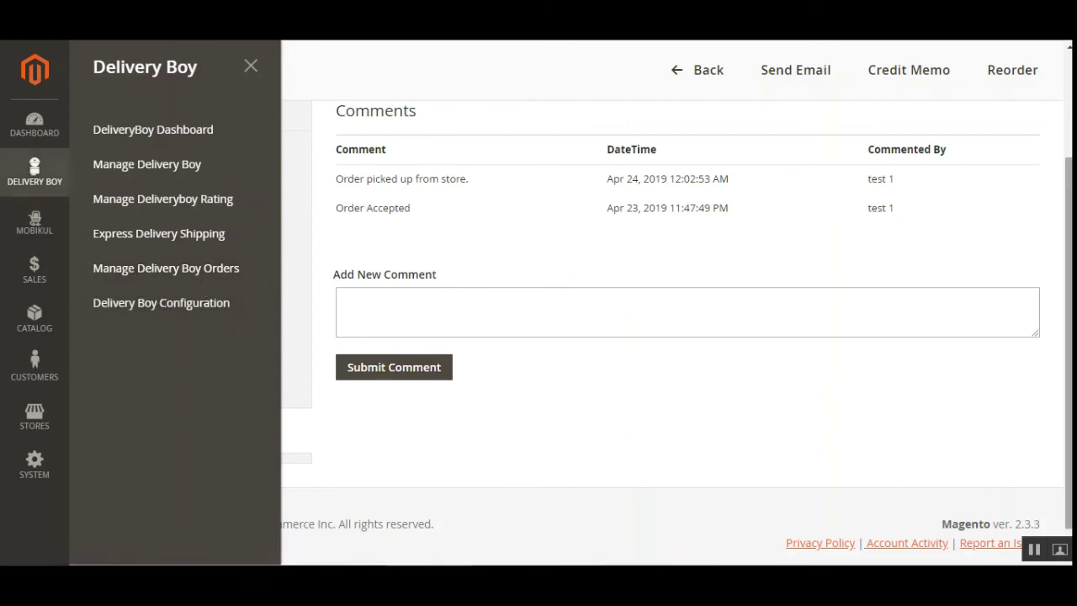
# Re-select the same delivery boy for order #000000016 and submit the assignment again
pyautogui.scroll(1, 673, 336)
pyautogui.scroll(3, 673, 336)
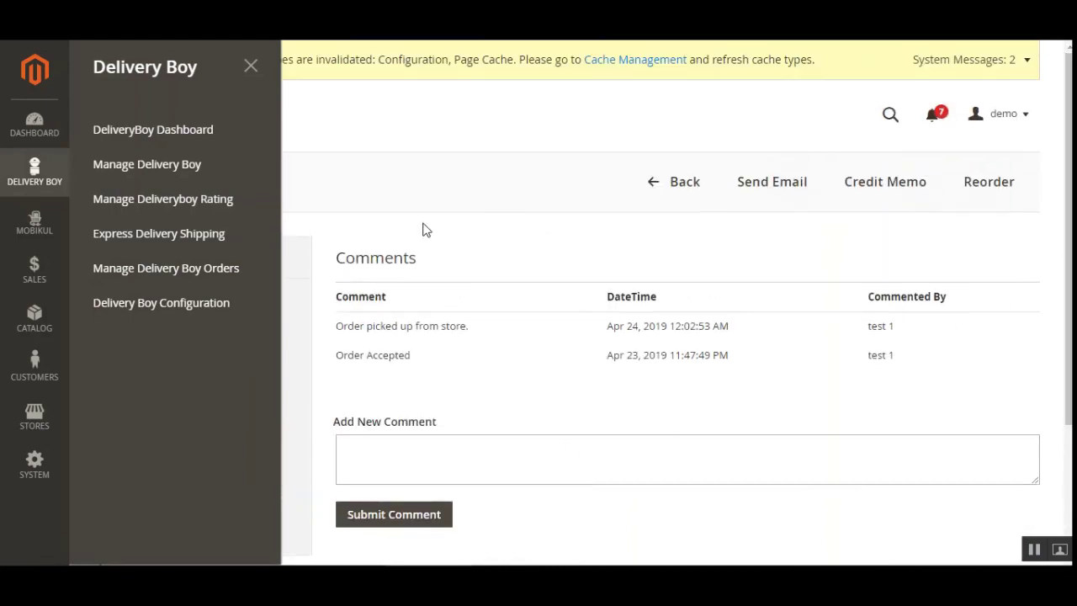
pyautogui.click(423, 228)
pyautogui.click(185, 534)
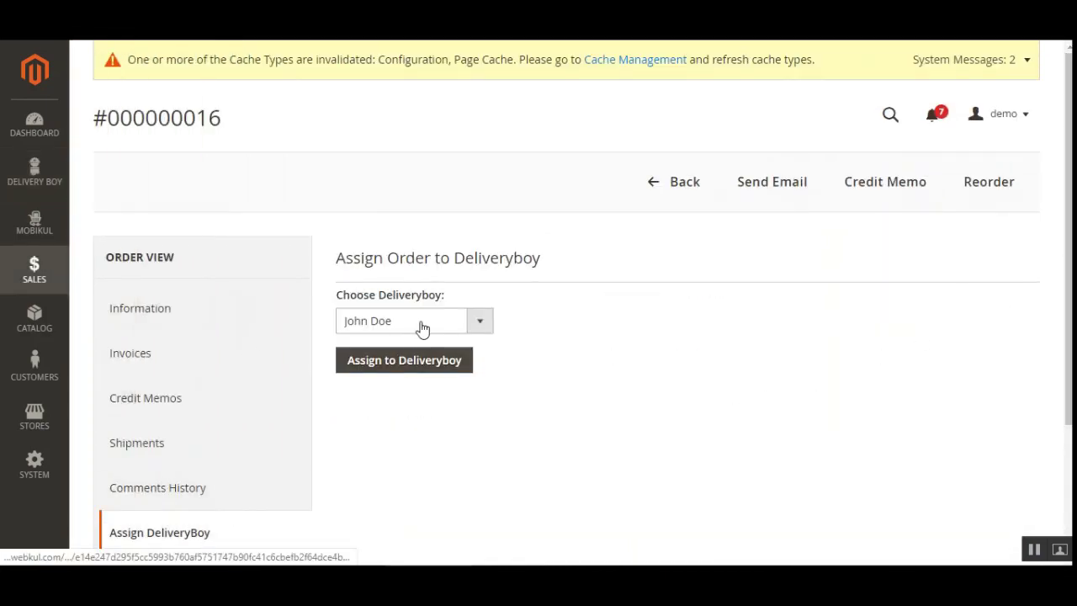
pyautogui.click(471, 322)
pyautogui.click(437, 360)
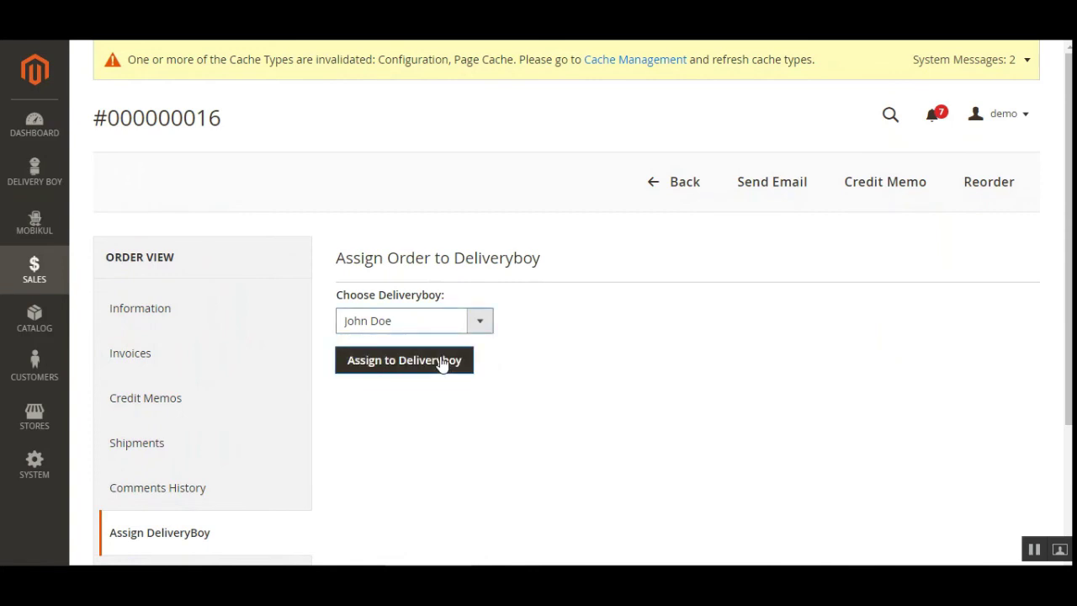
pyautogui.click(376, 363)
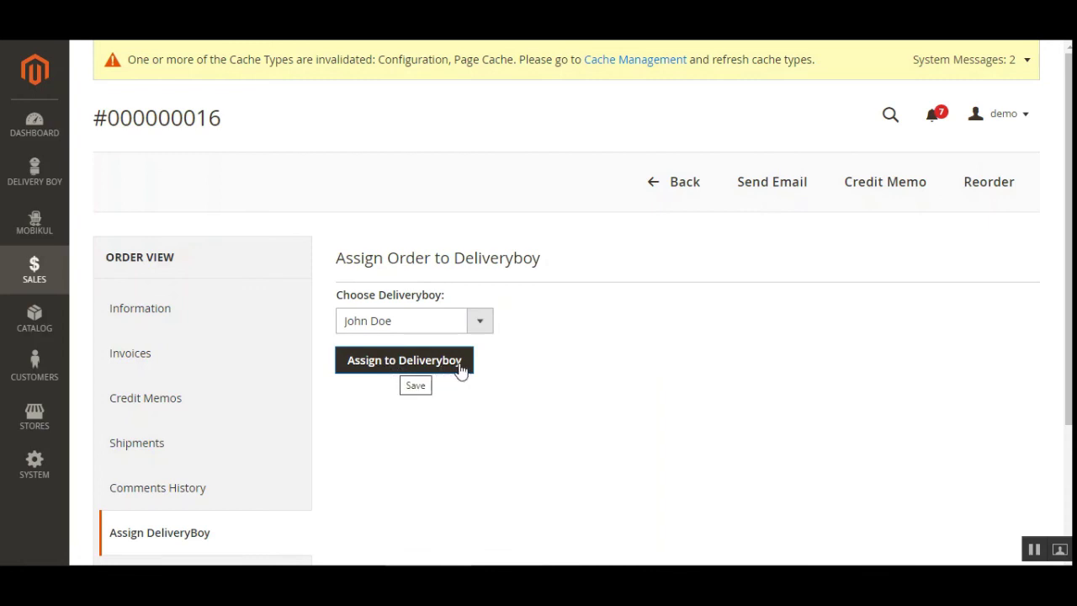
pyautogui.click(551, 368)
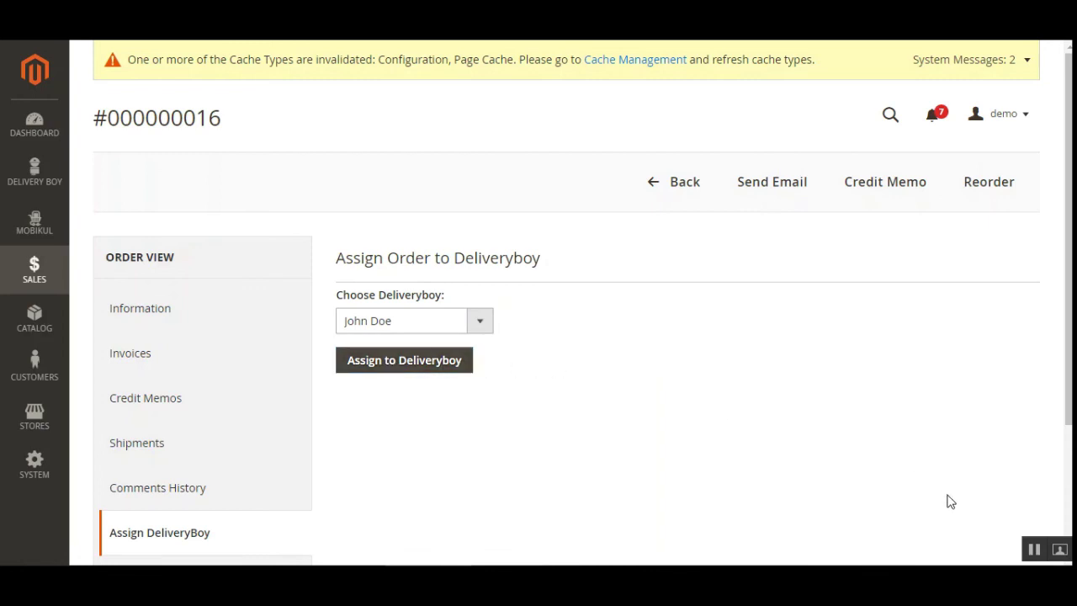
pyautogui.click(34, 172)
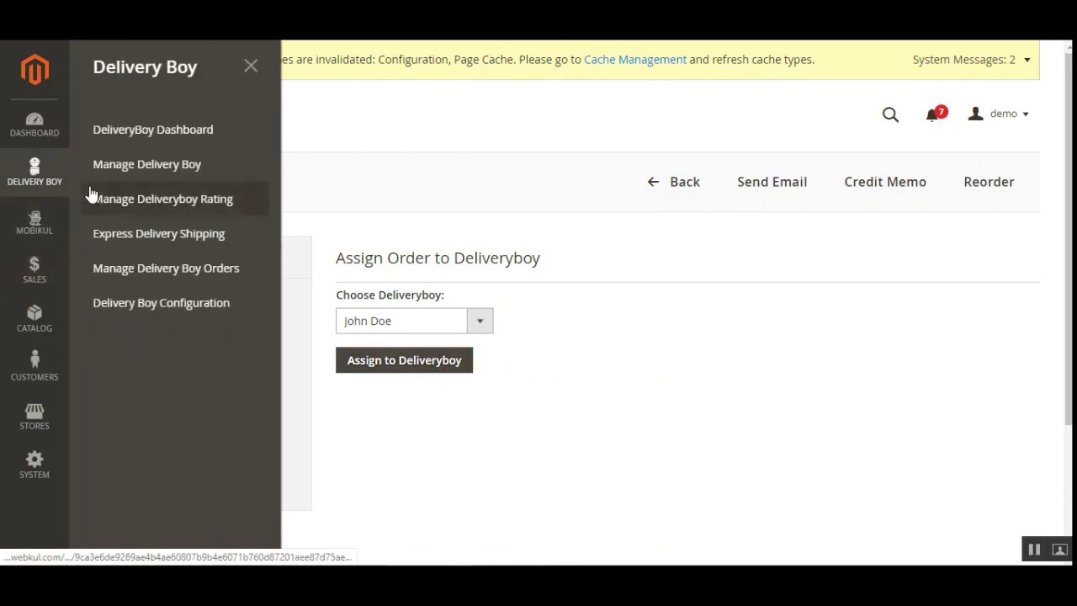